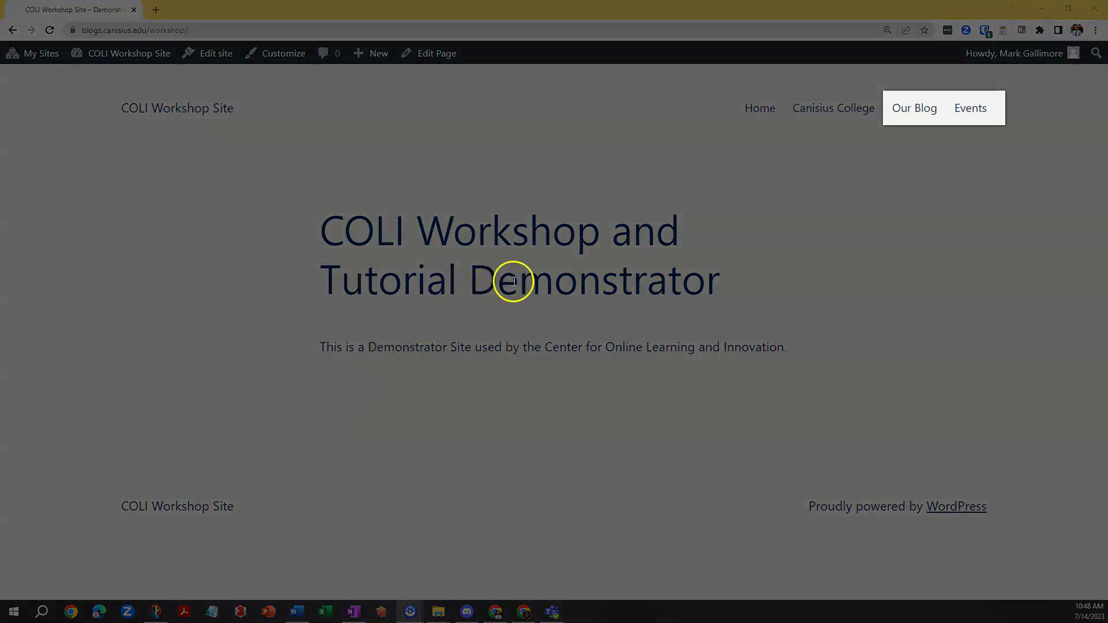
Step: Open the Our Blog page and browse Demo Event Post 1 and Demonstrator Post 2
{"action": "left_click", "coordinate": [919, 115]}
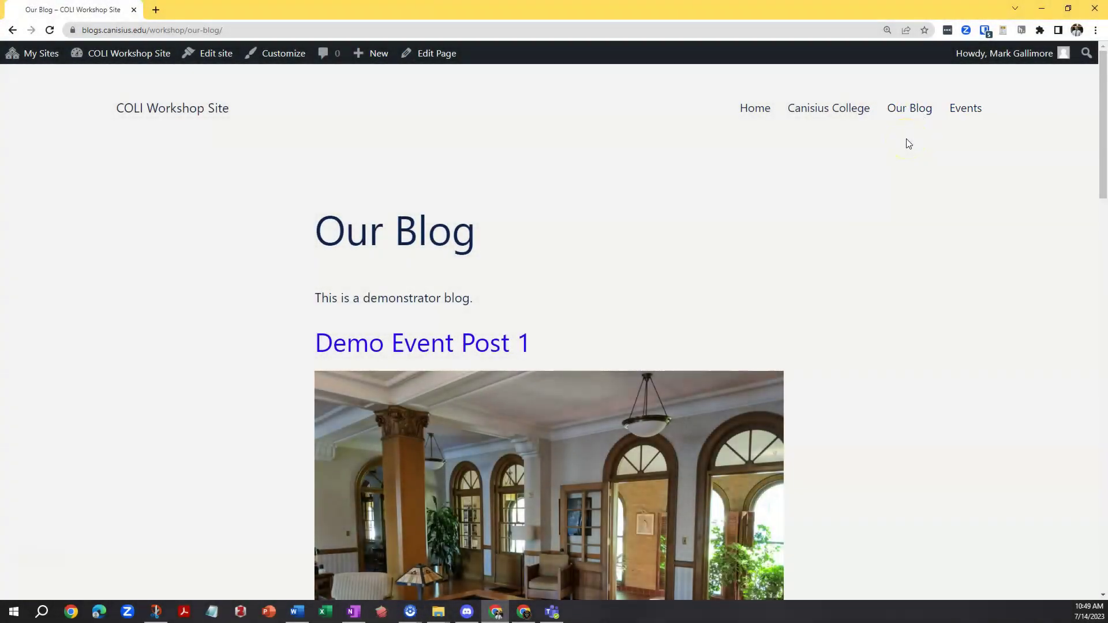
{"action": "scroll", "coordinate": [705, 333], "scroll_direction": "down", "scroll_amount": 4}
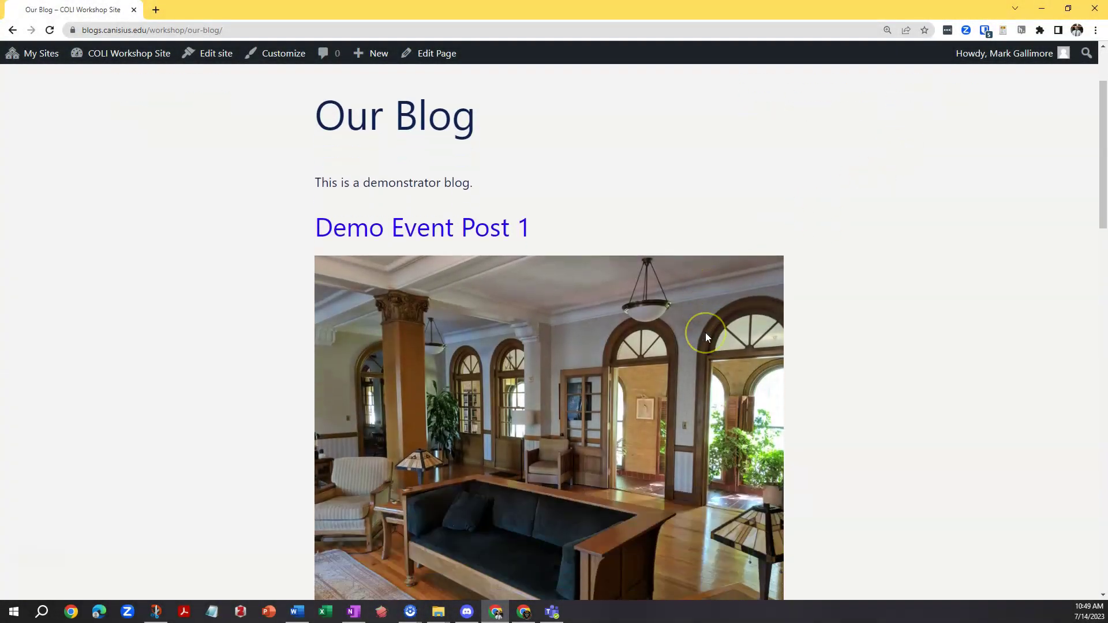
{"action": "scroll", "coordinate": [705, 333], "scroll_direction": "down", "scroll_amount": 5}
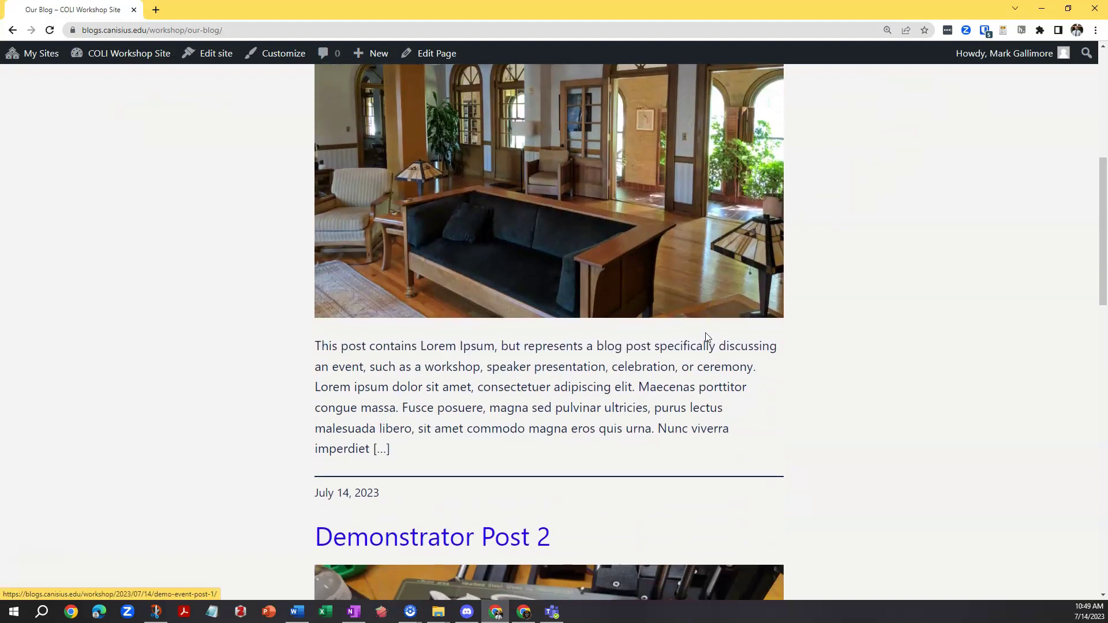
{"action": "scroll", "coordinate": [708, 338], "scroll_direction": "down", "scroll_amount": 6}
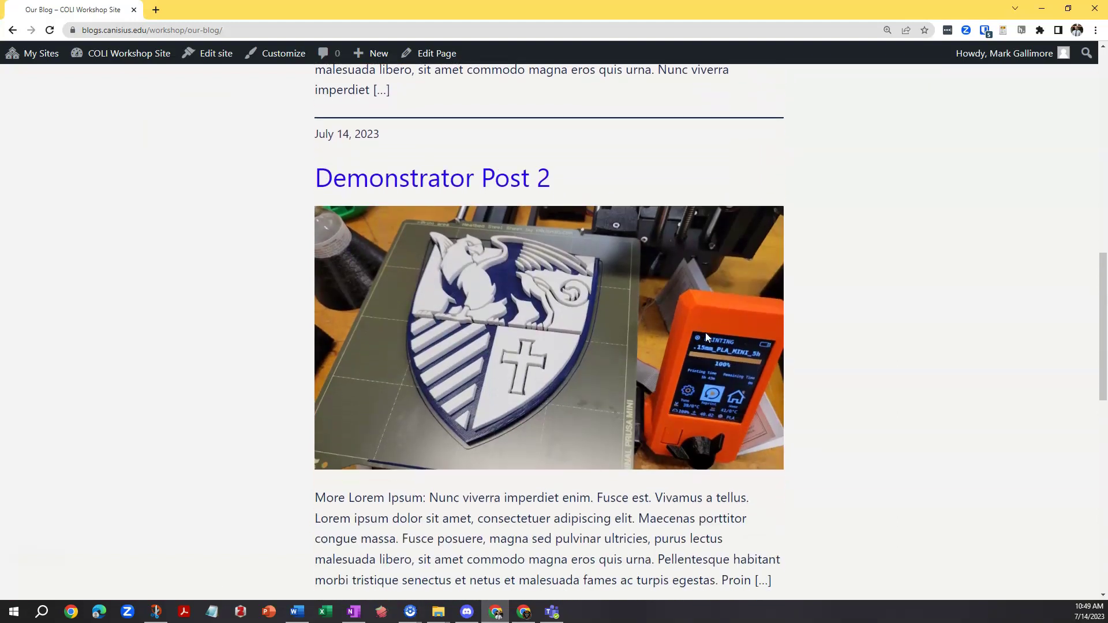
{"action": "scroll", "coordinate": [707, 339], "scroll_direction": "up", "scroll_amount": 10}
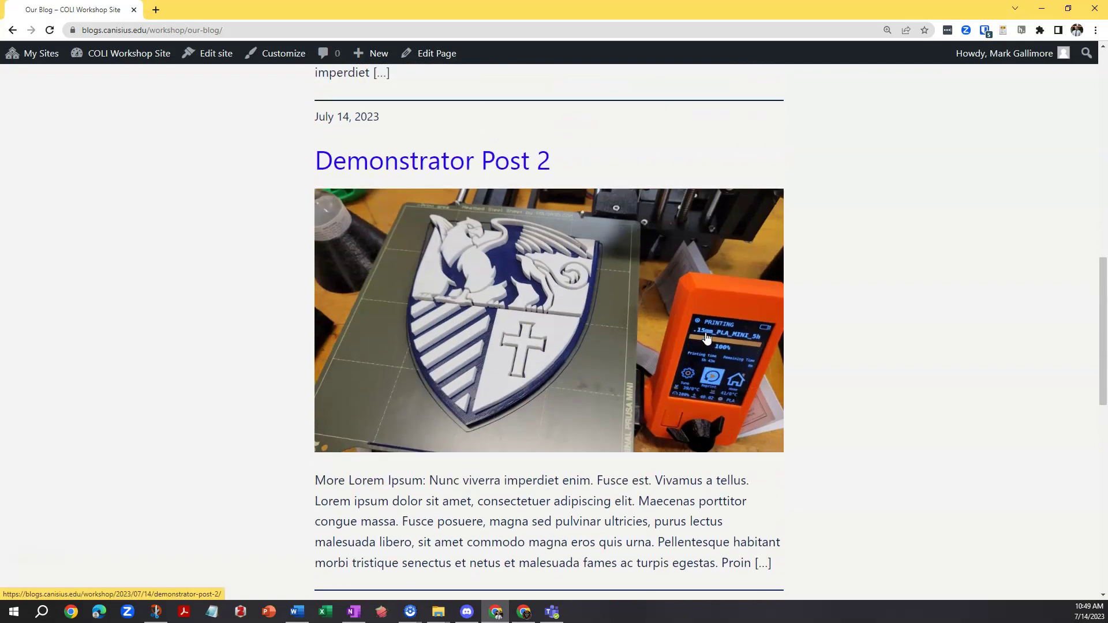
{"action": "scroll", "coordinate": [708, 338], "scroll_direction": "up", "scroll_amount": 5}
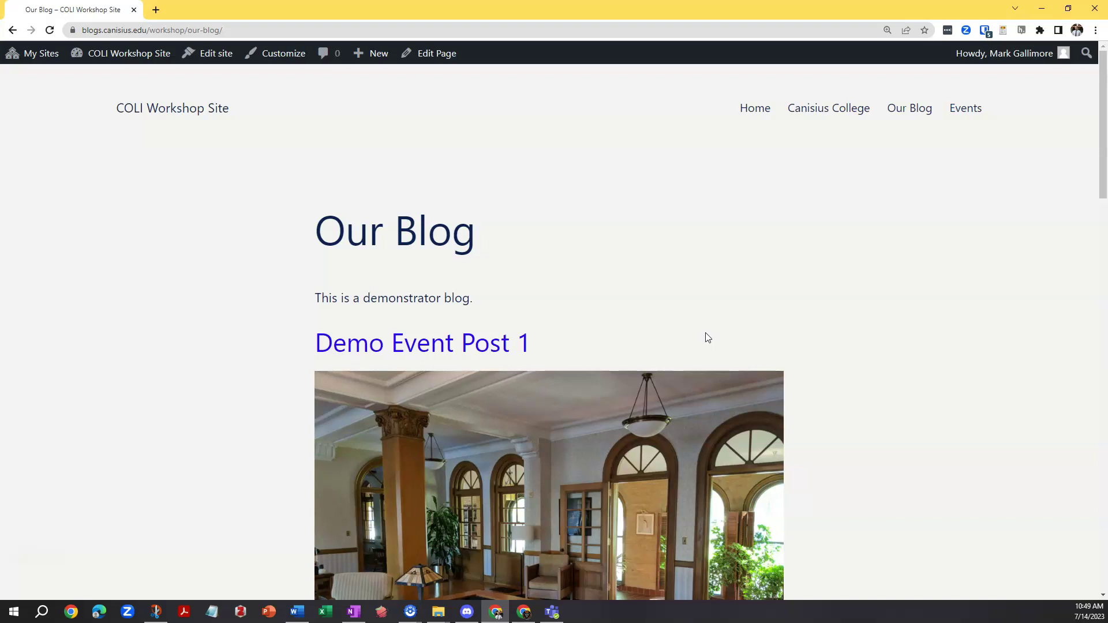
Step: Open the Events page, which lists only the events-category post Demo Event Post 1
{"action": "left_click", "coordinate": [703, 334]}
{"action": "left_click", "coordinate": [969, 108]}
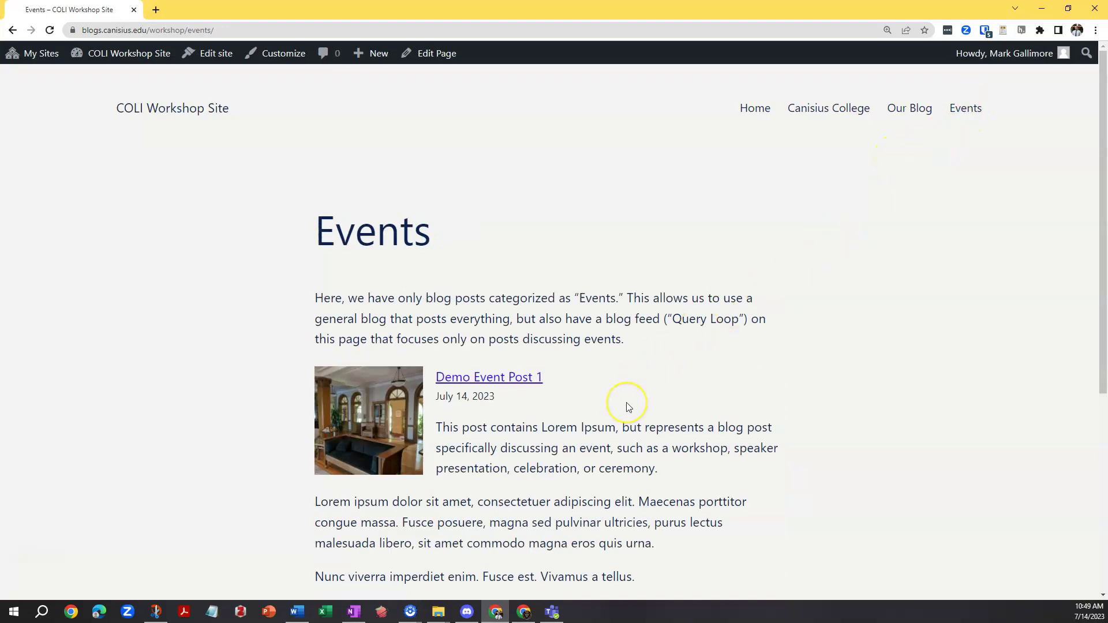
{"action": "scroll", "coordinate": [628, 407], "scroll_direction": "down", "scroll_amount": 5}
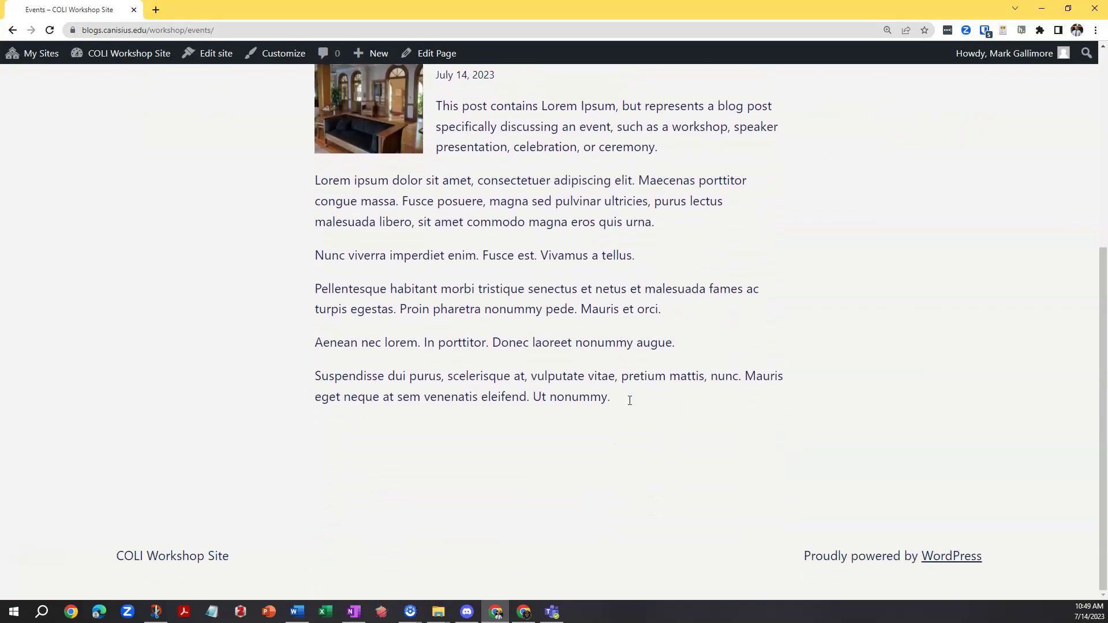
{"action": "scroll", "coordinate": [632, 406], "scroll_direction": "up", "scroll_amount": 1}
{"action": "scroll", "coordinate": [632, 405], "scroll_direction": "down", "scroll_amount": 1}
{"action": "scroll", "coordinate": [632, 406], "scroll_direction": "up", "scroll_amount": 1}
{"action": "scroll", "coordinate": [631, 405], "scroll_direction": "up", "scroll_amount": 5}
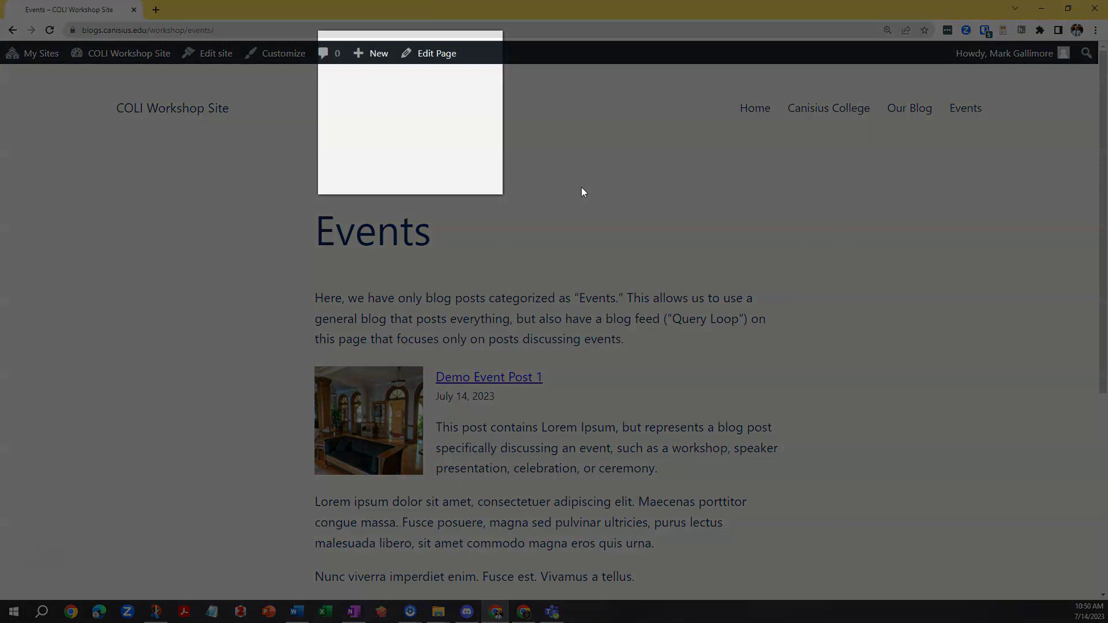
{"action": "mouse_move", "coordinate": [370, 55]}
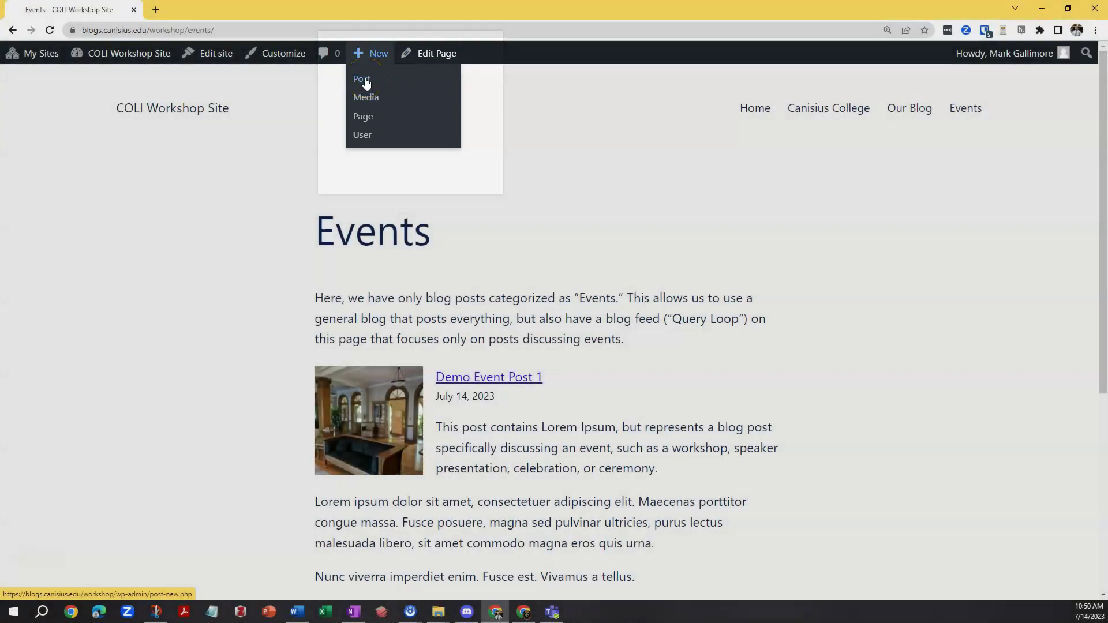
Step: Start a blank new post via New > Post and return the sidebar to Post settings
{"action": "left_click", "coordinate": [366, 81]}
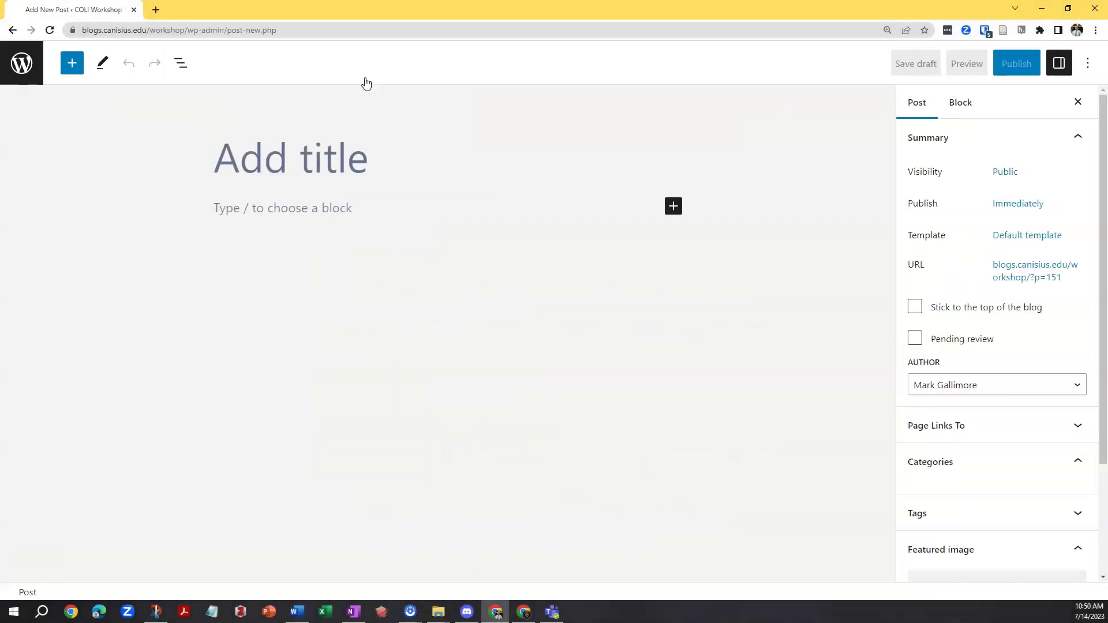
{"action": "left_click", "coordinate": [366, 91]}
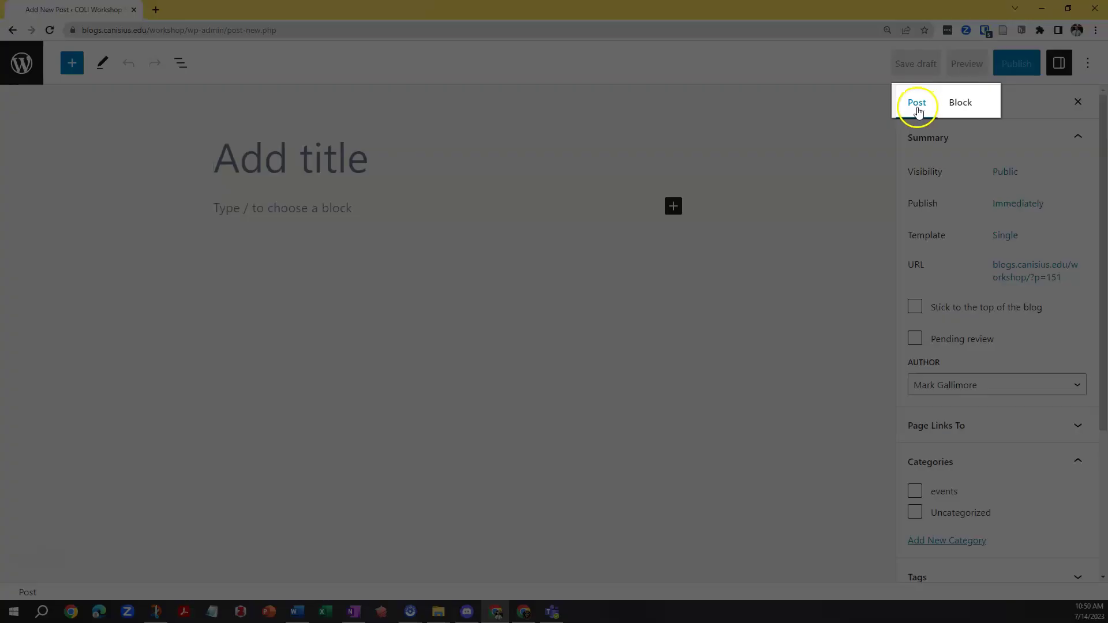
{"action": "left_click", "coordinate": [968, 108]}
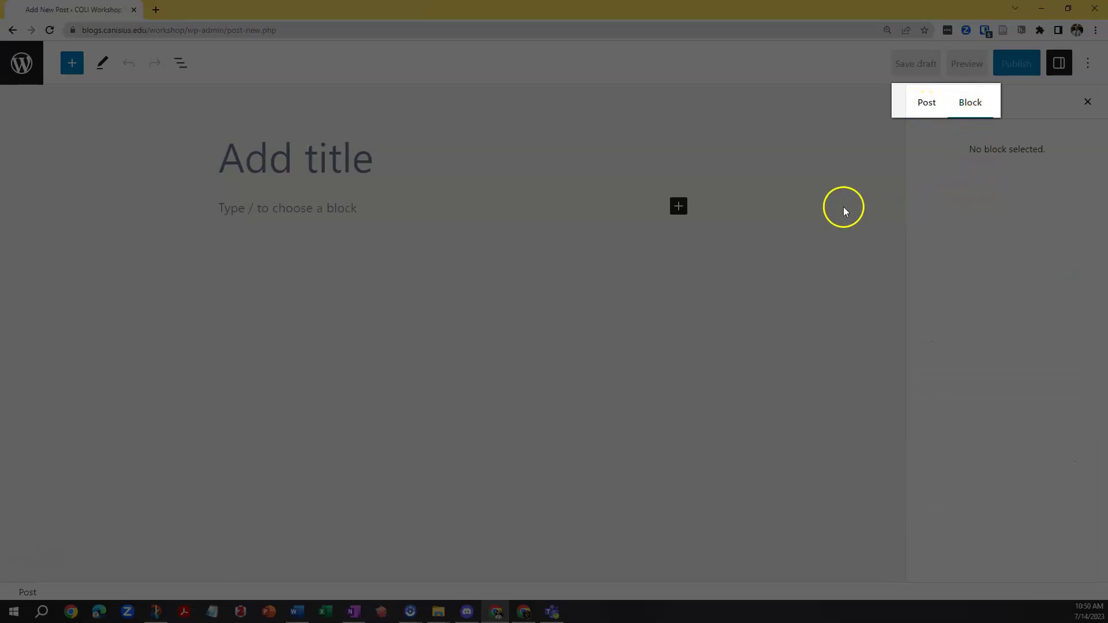
{"action": "left_click", "coordinate": [584, 213]}
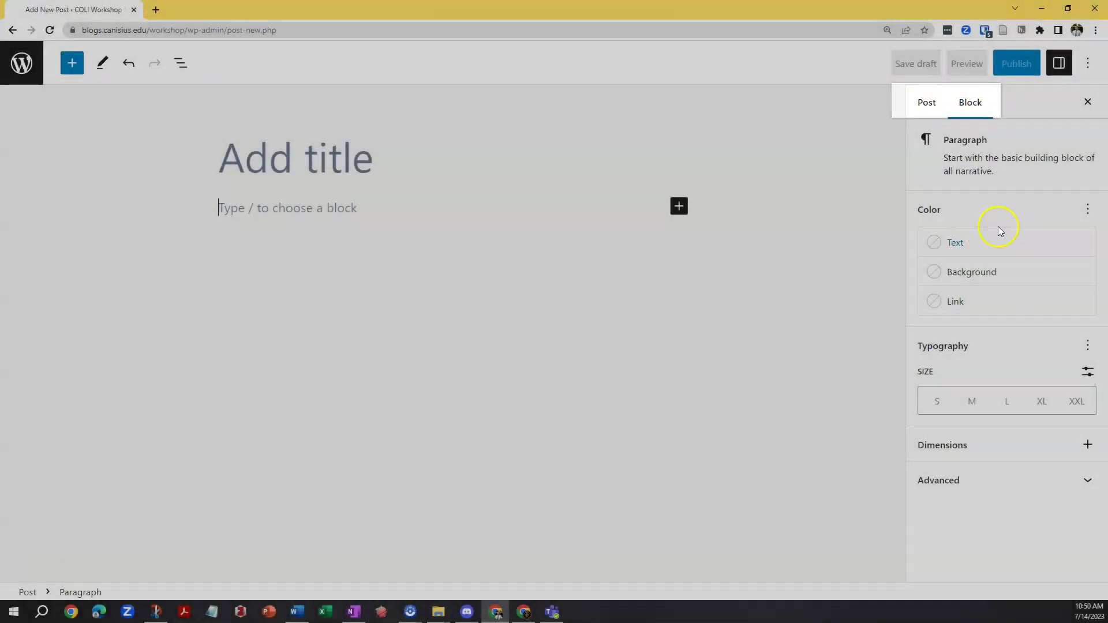
{"action": "left_click", "coordinate": [921, 103]}
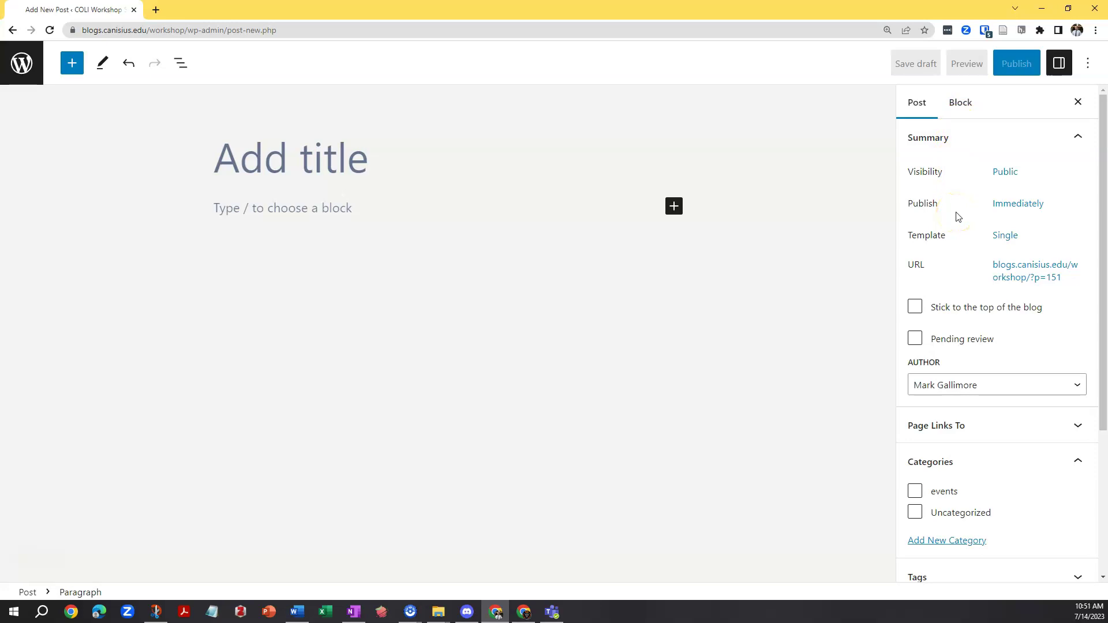
Step: Title the post 'Demonstrator Post 3' and fill the body with five Lorem ipsum paragraphs
{"action": "left_click", "coordinate": [347, 165]}
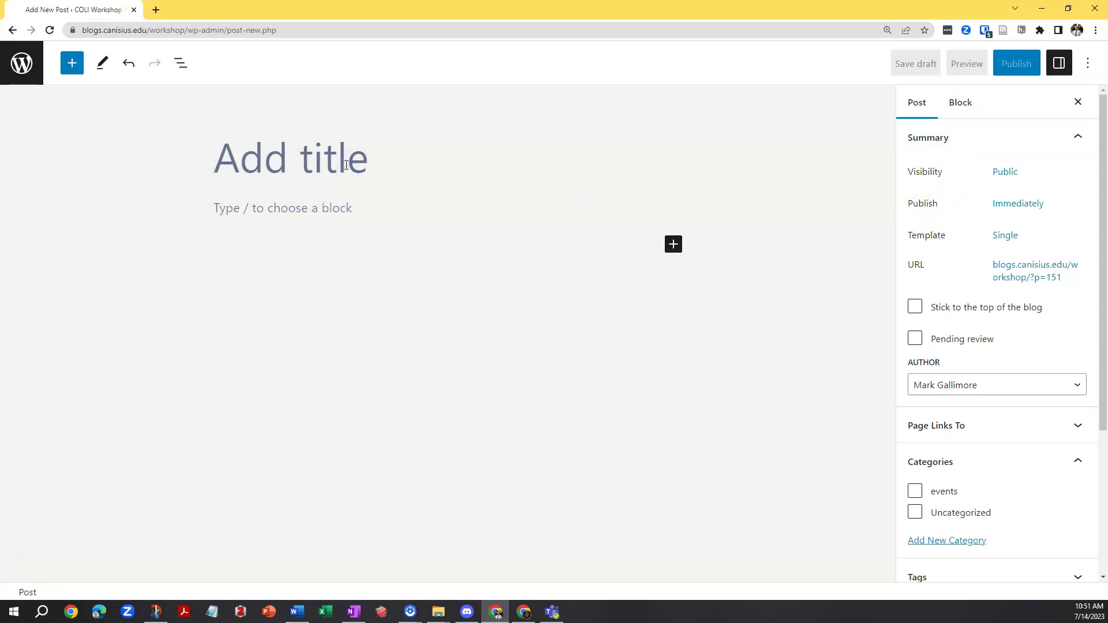
{"action": "type", "text": "Demonstrator Post 3"}
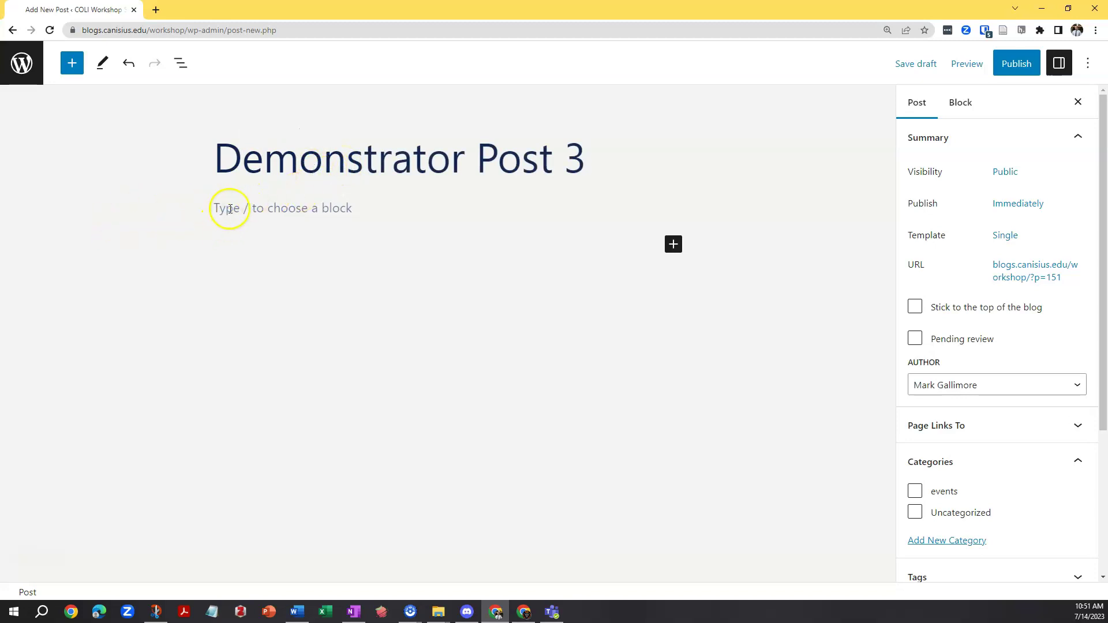
{"action": "left_click", "coordinate": [232, 208]}
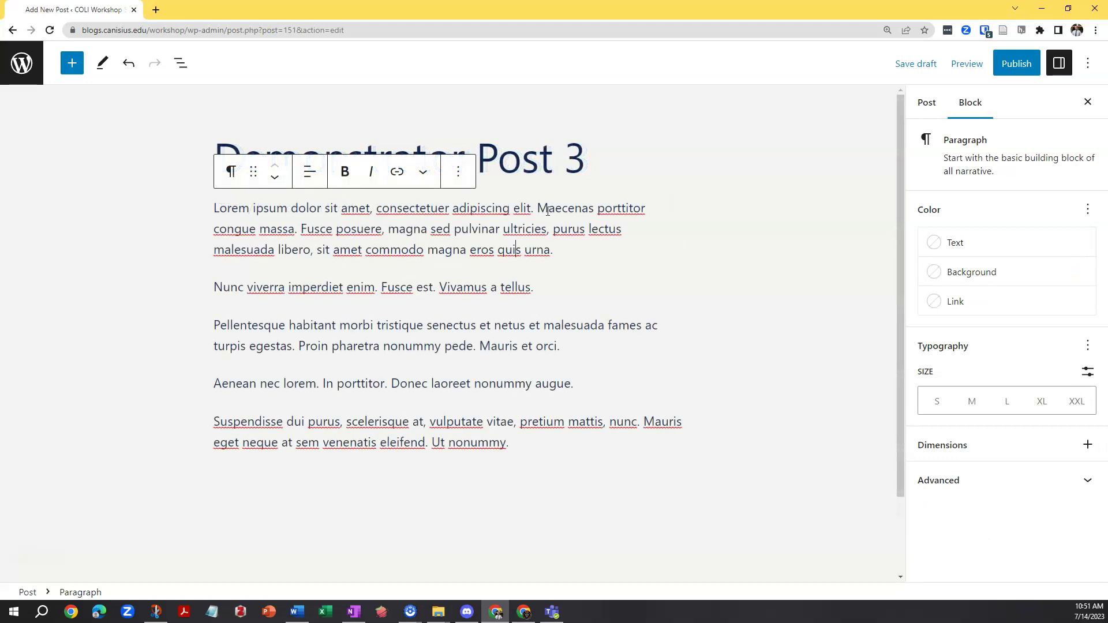
{"action": "left_click", "coordinate": [543, 211]}
{"action": "left_click", "coordinate": [505, 287]}
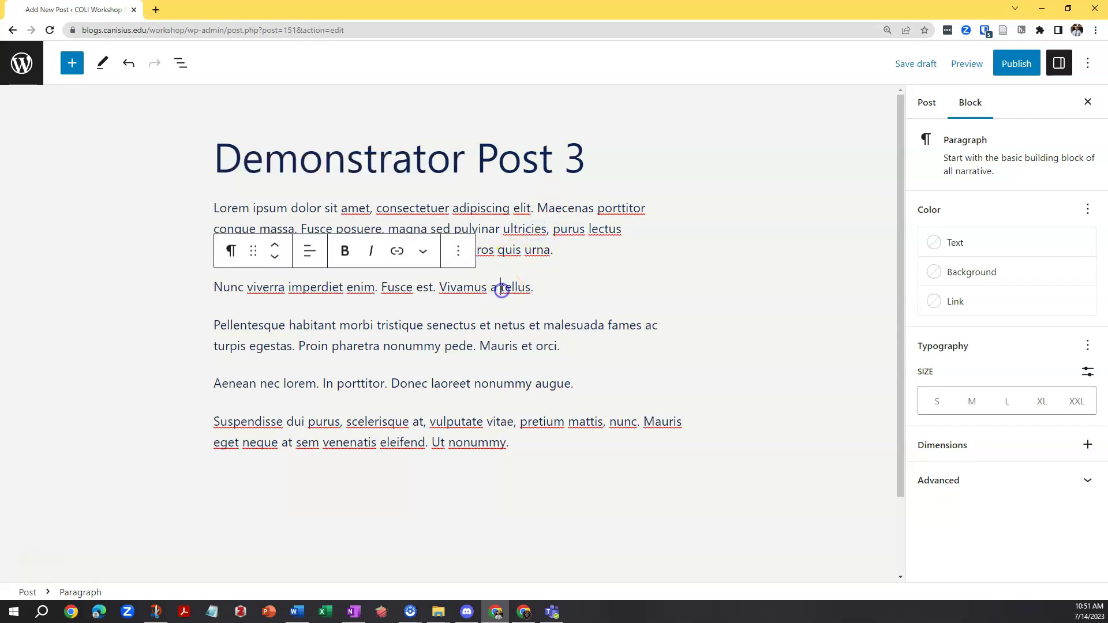
{"action": "left_click", "coordinate": [521, 241]}
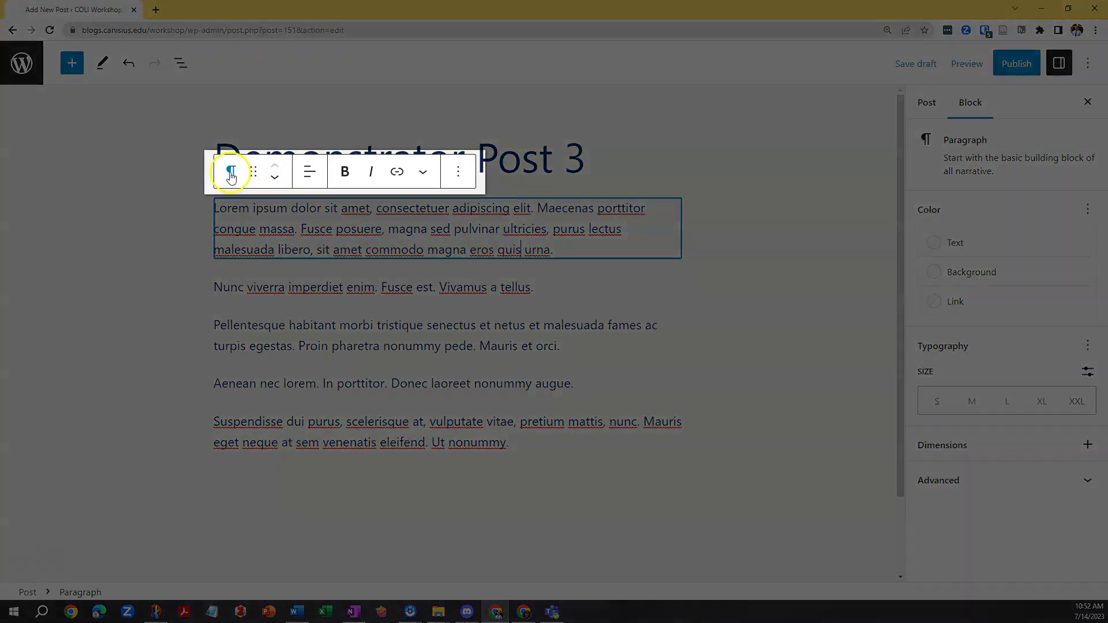
{"action": "left_click", "coordinate": [230, 180]}
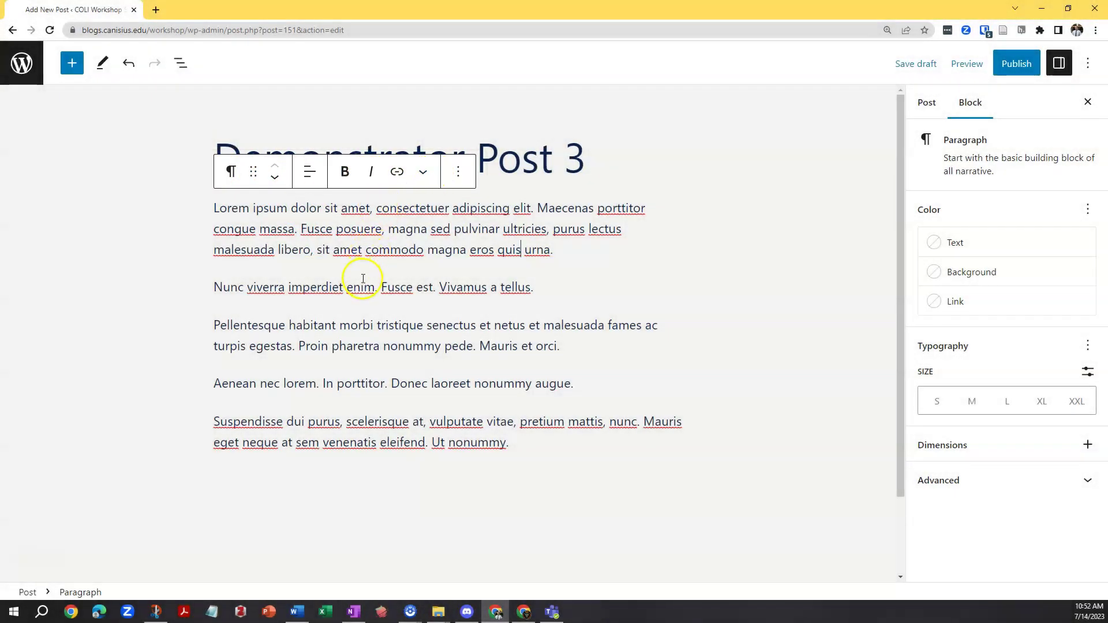
{"action": "left_click", "coordinate": [362, 280]}
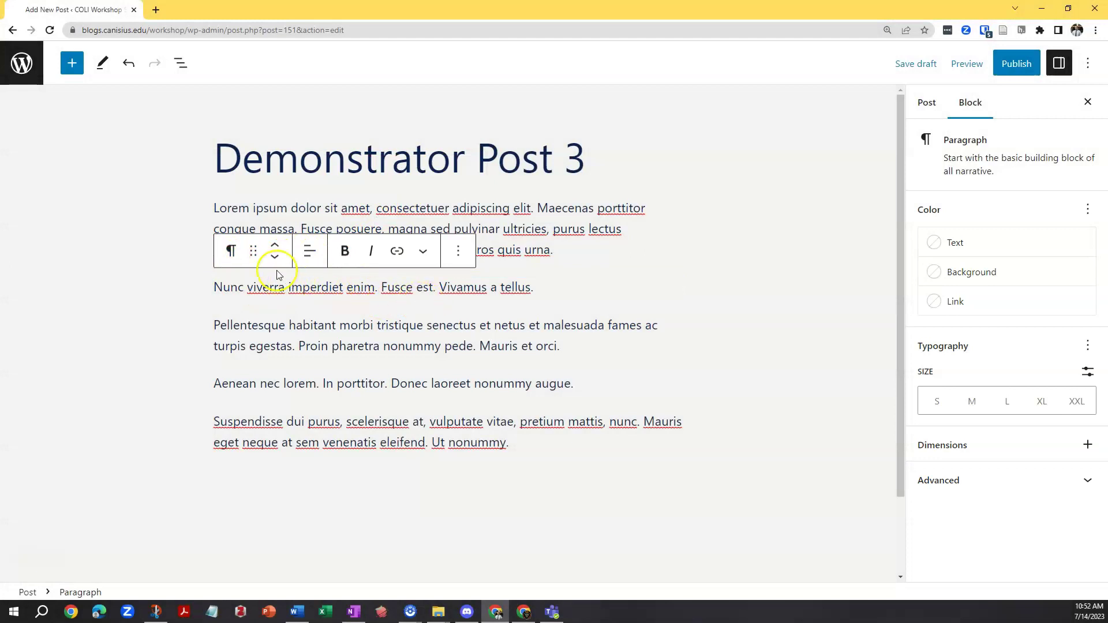
{"action": "left_click", "coordinate": [138, 462]}
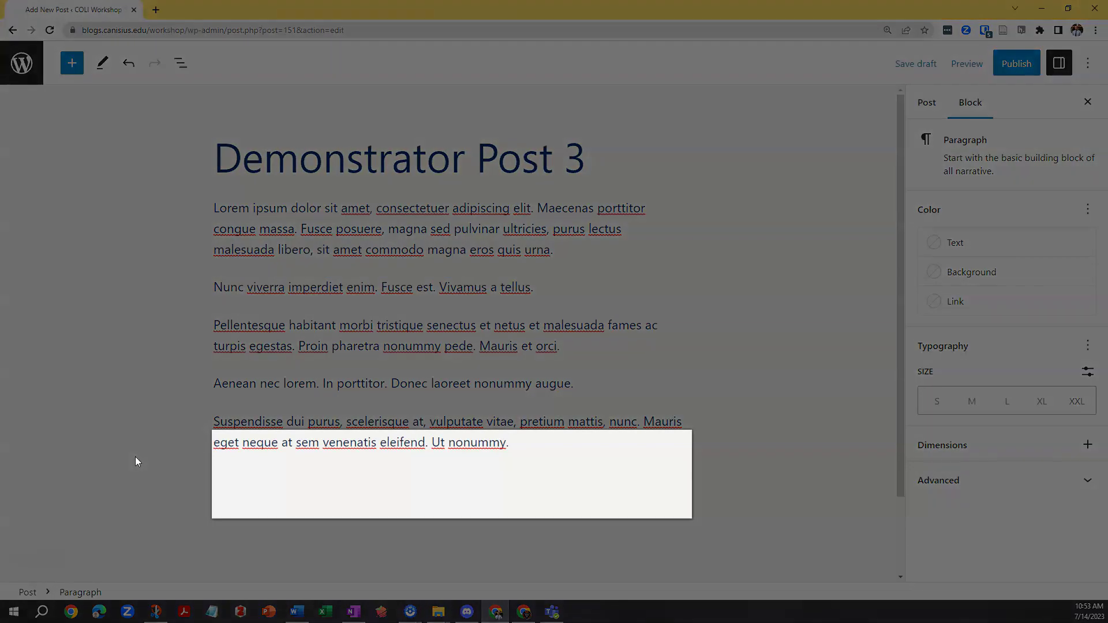
{"action": "key", "text": "Return"}
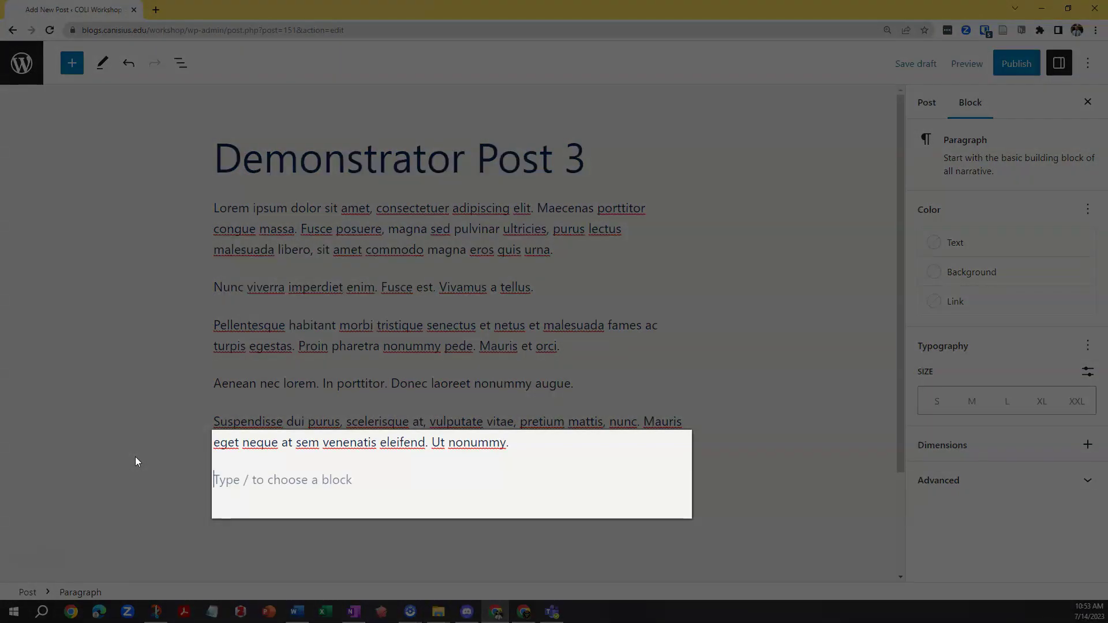
{"action": "type", "text": "That's fine."}
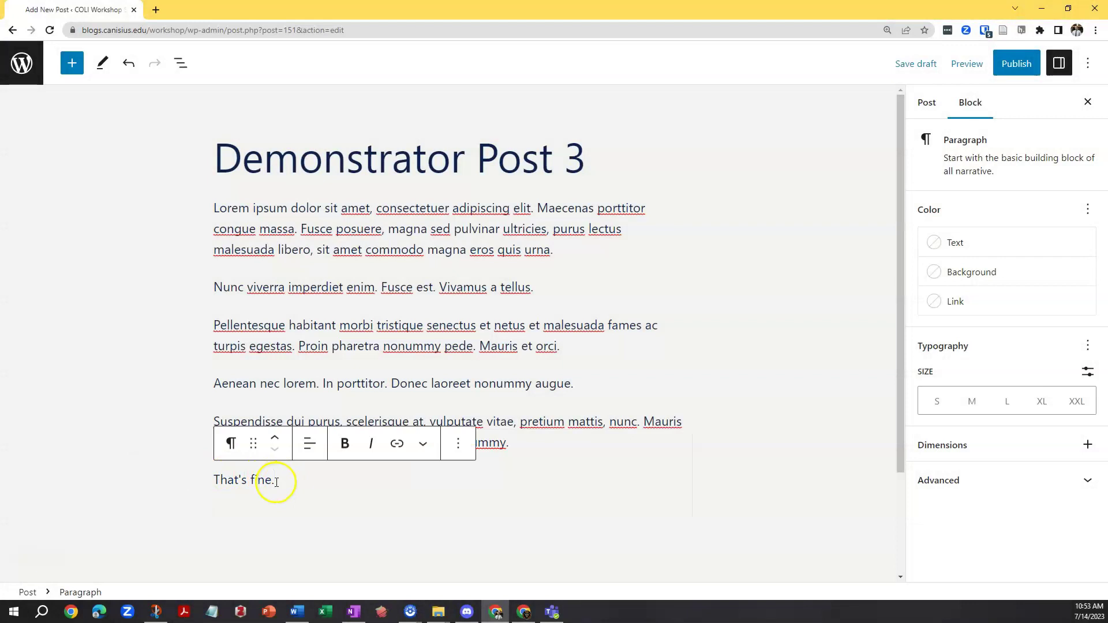
{"action": "left_click", "coordinate": [274, 437]}
{"action": "left_click", "coordinate": [275, 384]}
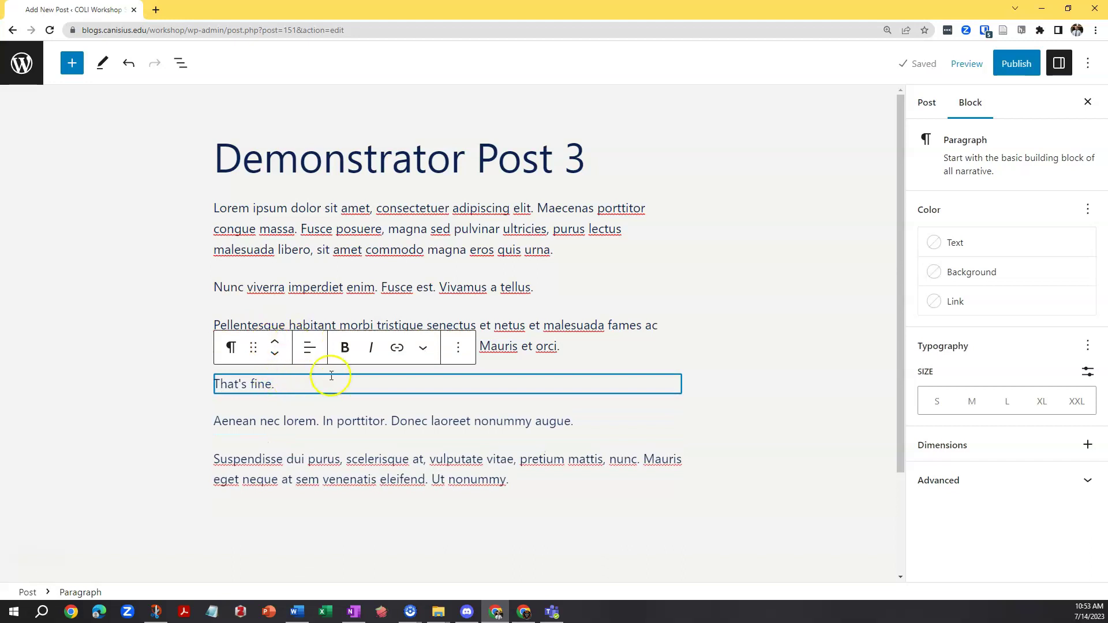
{"action": "left_click", "coordinate": [334, 420]}
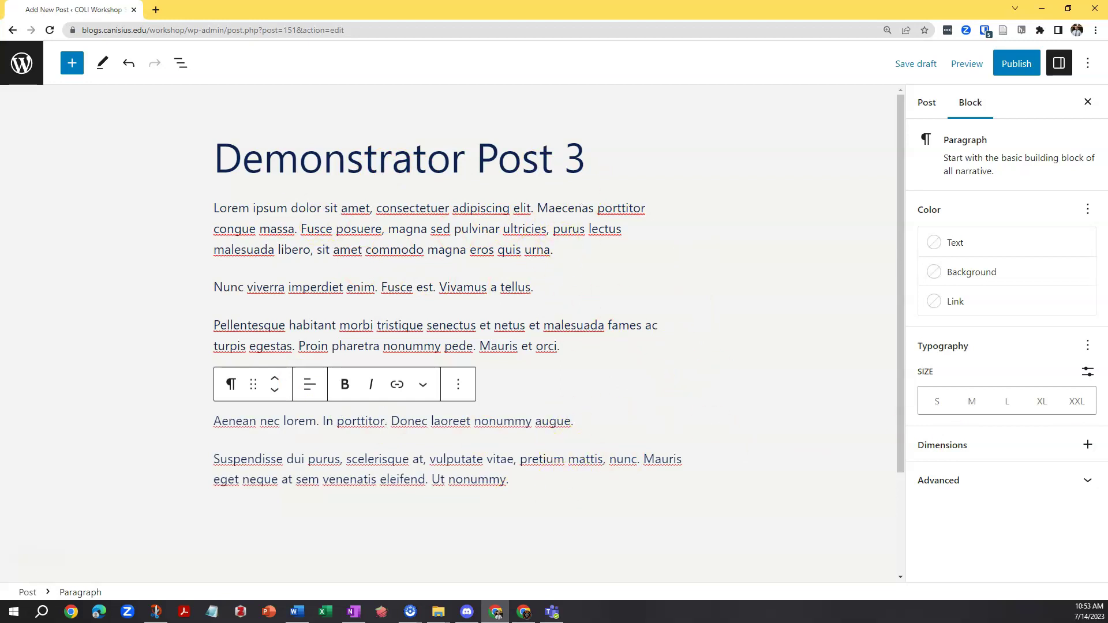
{"action": "left_click", "coordinate": [523, 416]}
Step: Make the 'Aenean nec lorem' paragraph an H3 heading, with 'That's fine.' just above it
{"action": "left_click", "coordinate": [595, 420]}
{"action": "left_click", "coordinate": [231, 387]}
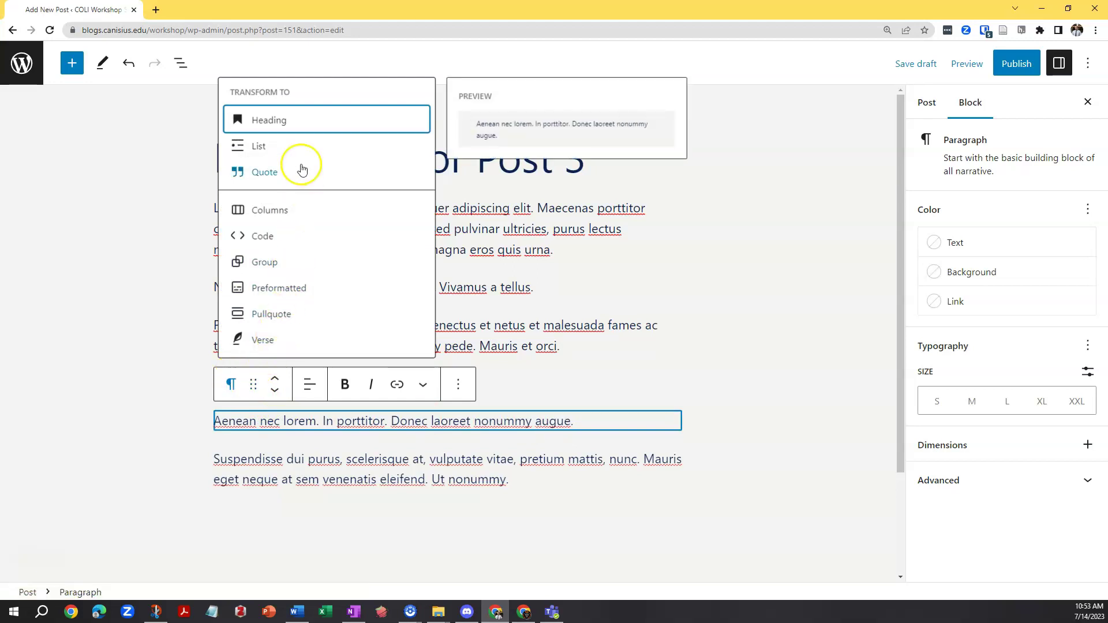
{"action": "left_click", "coordinate": [270, 121]}
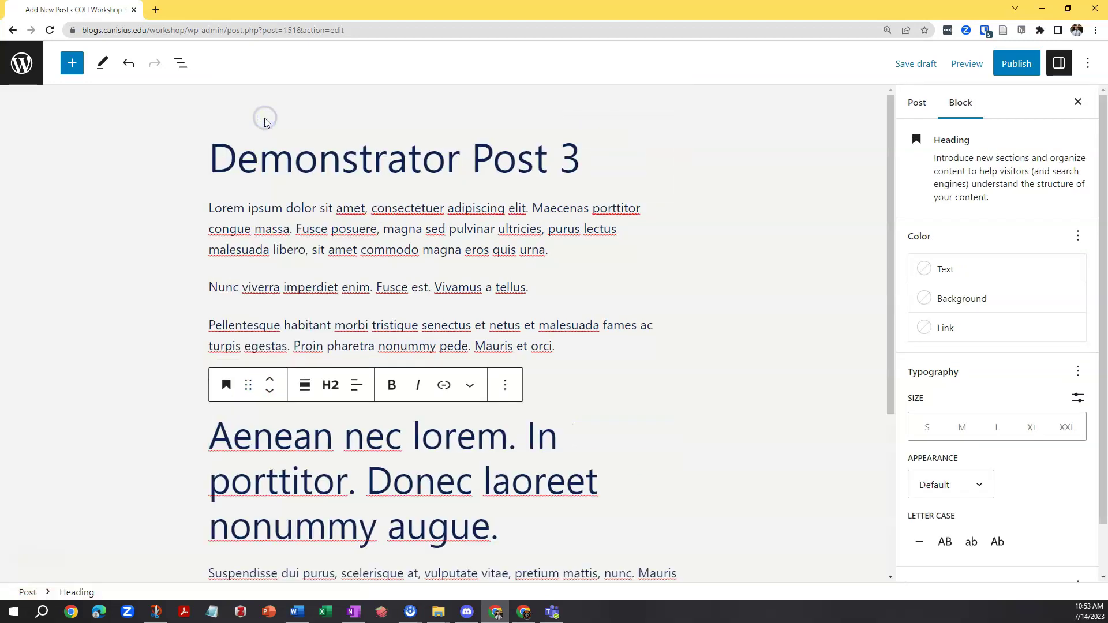
{"action": "scroll", "coordinate": [332, 434], "scroll_direction": "down", "scroll_amount": 1}
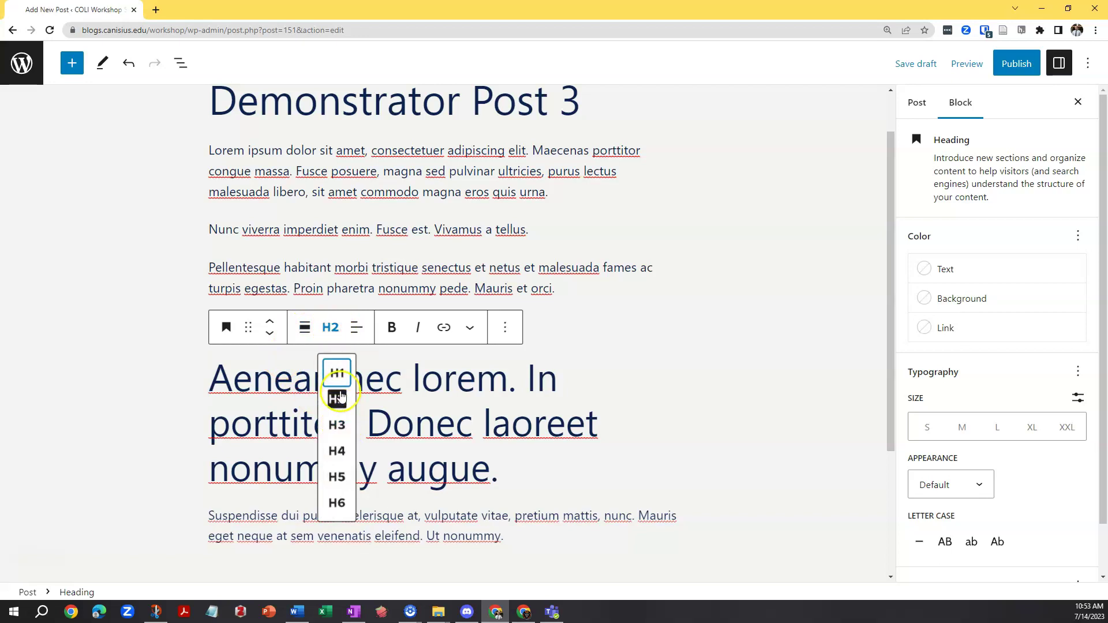
{"action": "left_click", "coordinate": [337, 426]}
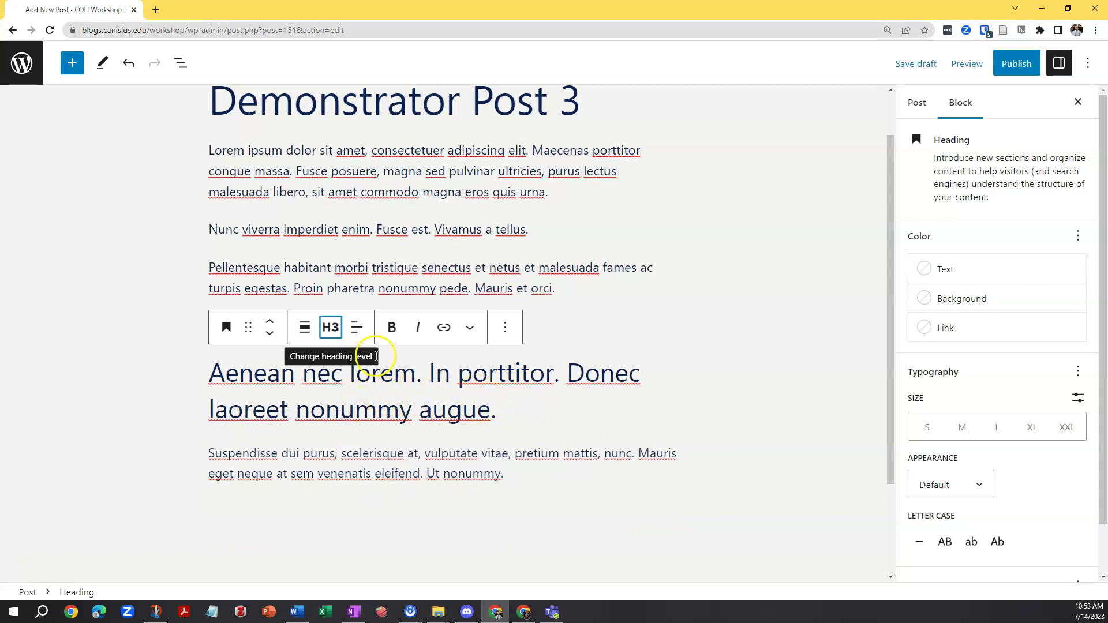
{"action": "left_click", "coordinate": [331, 328]}
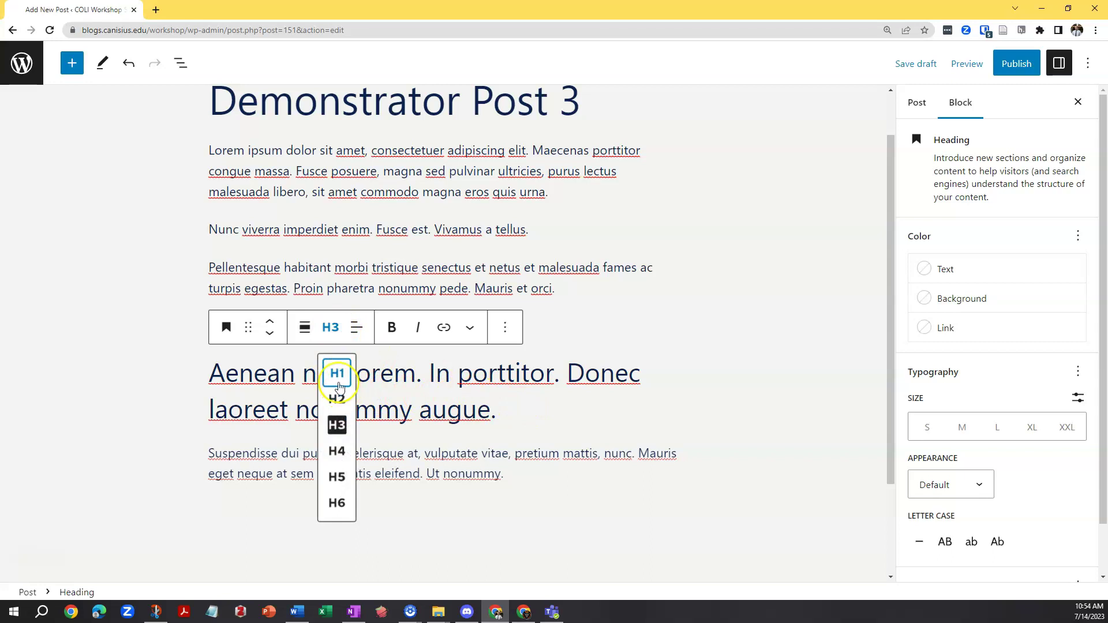
{"action": "left_click", "coordinate": [332, 327]}
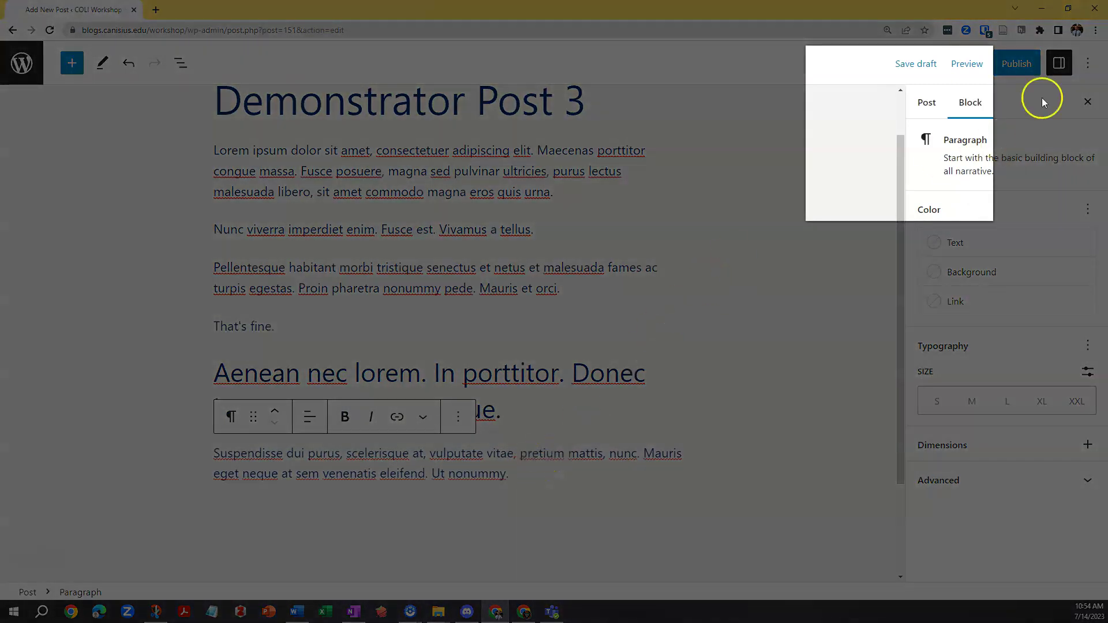
Step: Preview 'Demonstrator Post 3' in a new tab and scroll through it
{"action": "left_click", "coordinate": [968, 66]}
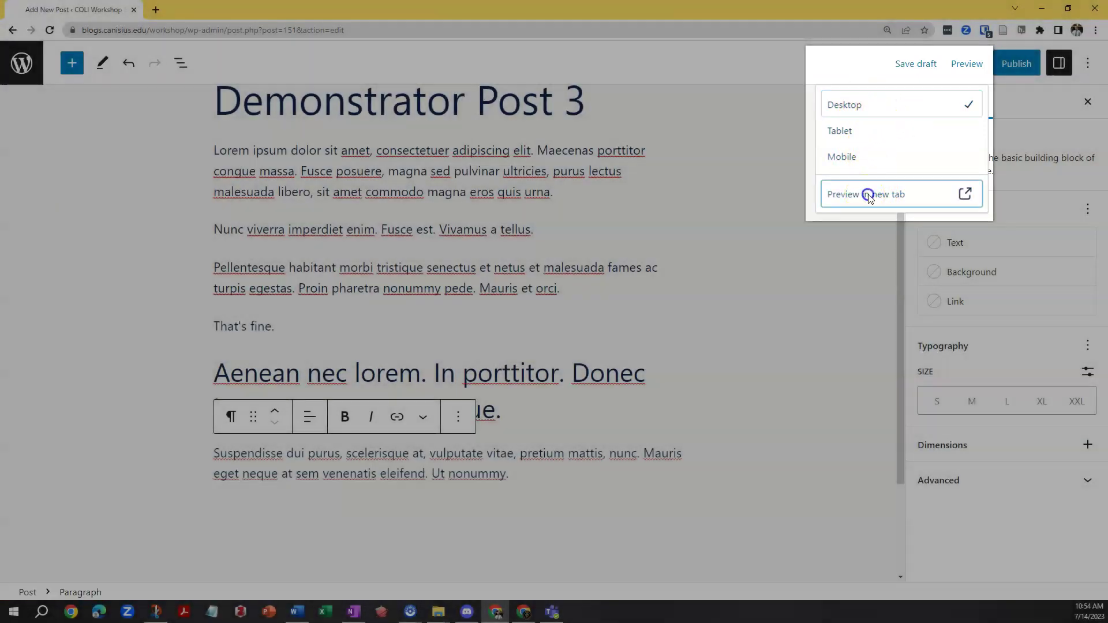
{"action": "left_click", "coordinate": [866, 197]}
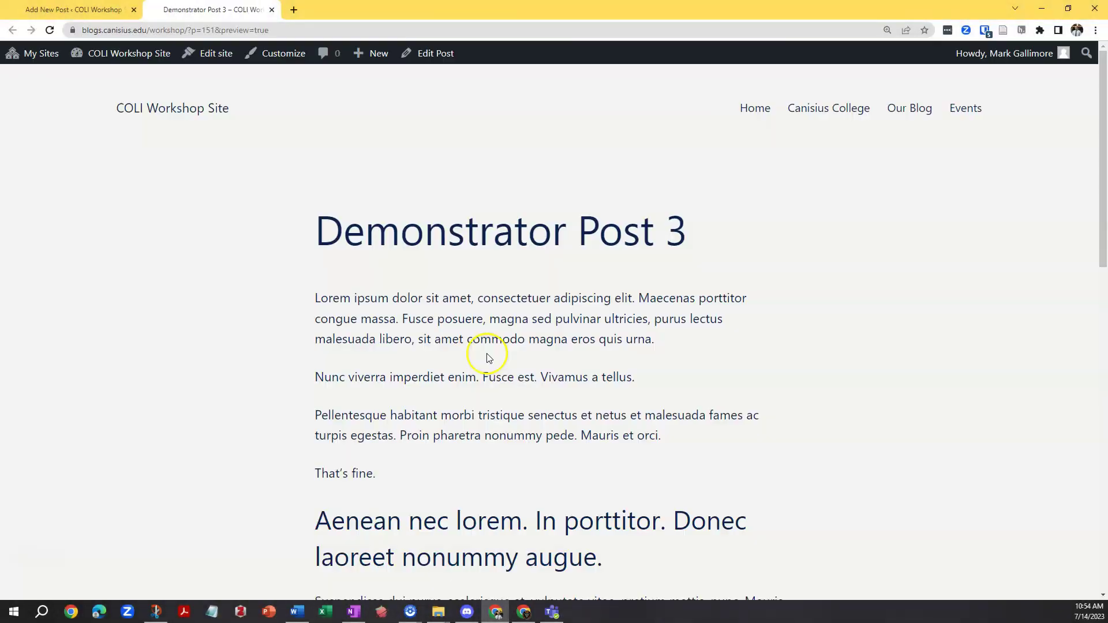
{"action": "scroll", "coordinate": [477, 372], "scroll_direction": "down", "scroll_amount": 3}
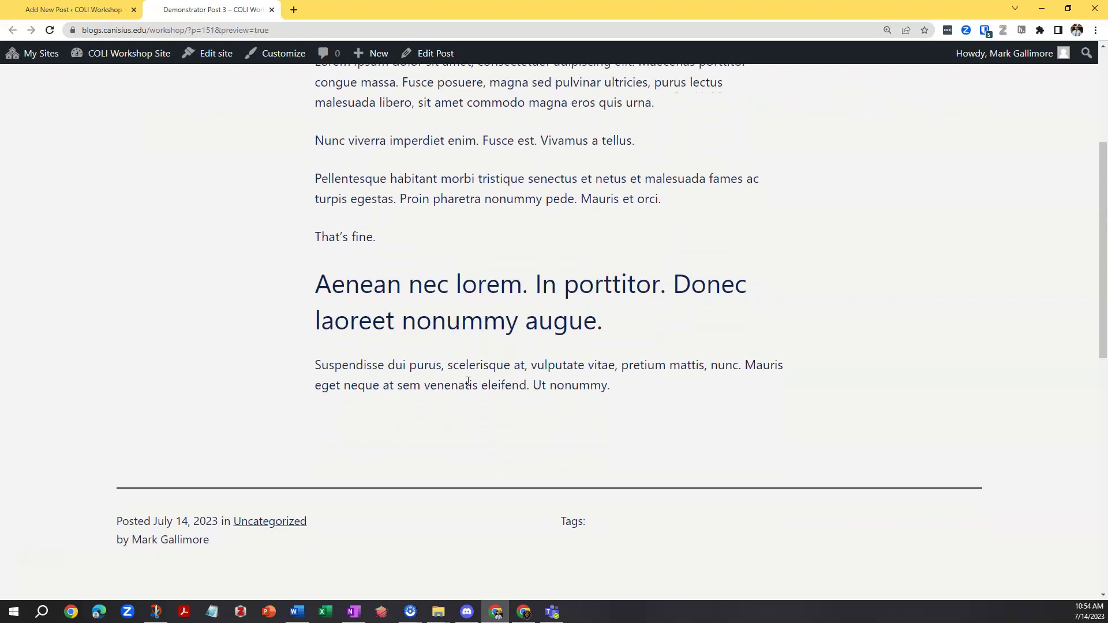
{"action": "scroll", "coordinate": [468, 381], "scroll_direction": "up", "scroll_amount": 3}
{"action": "scroll", "coordinate": [468, 381], "scroll_direction": "down", "scroll_amount": 2}
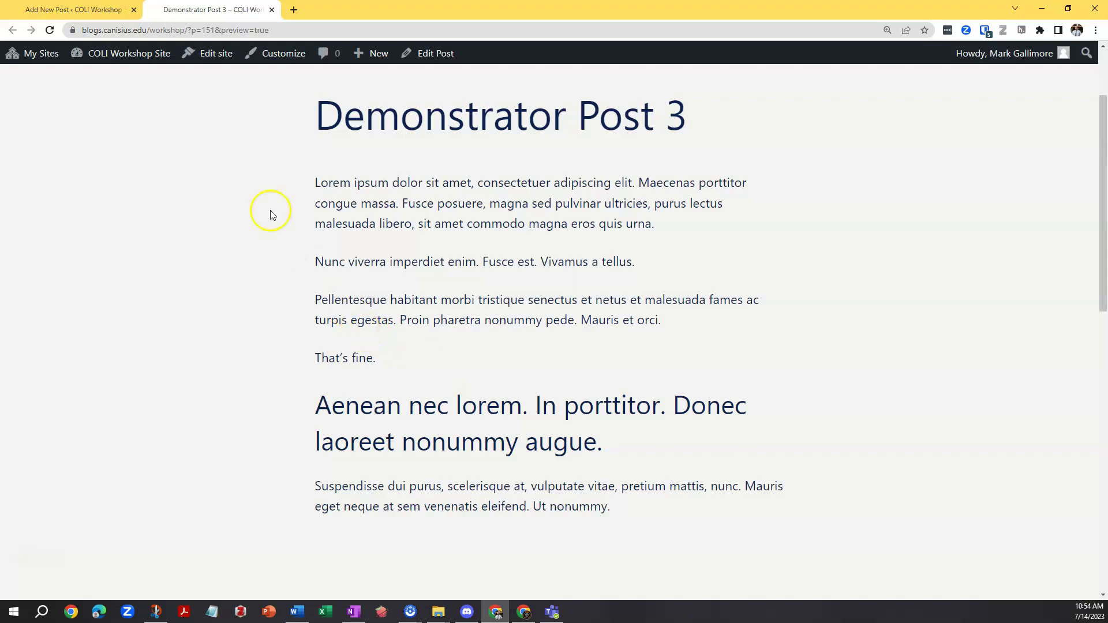
Step: Close the preview and start a new empty block after the Suspendisse paragraph
{"action": "left_click", "coordinate": [271, 10]}
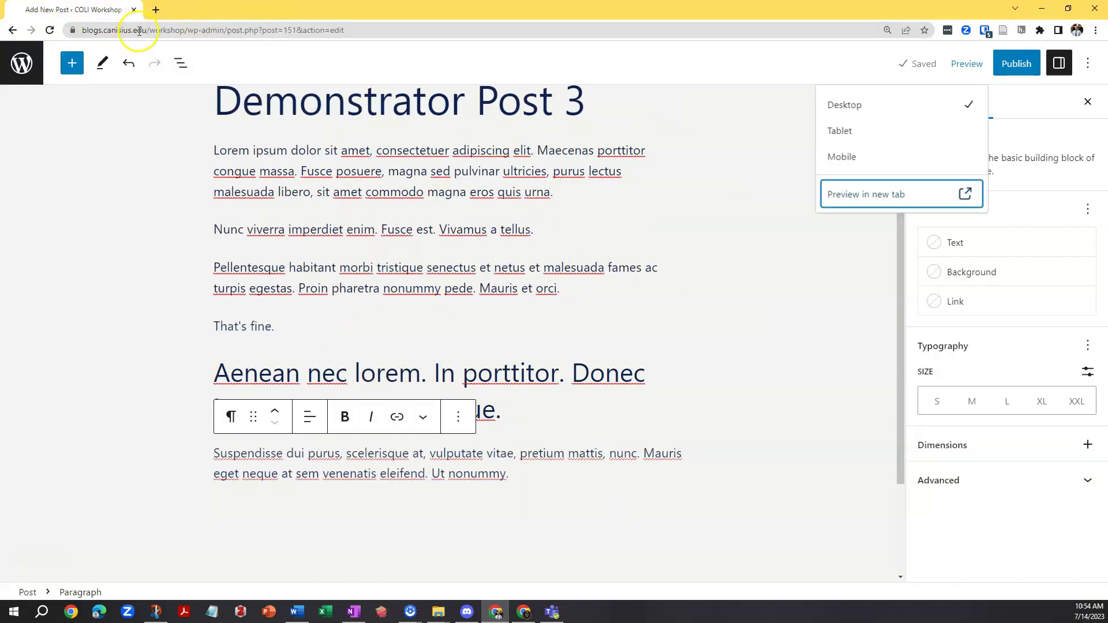
{"action": "left_click", "coordinate": [413, 319]}
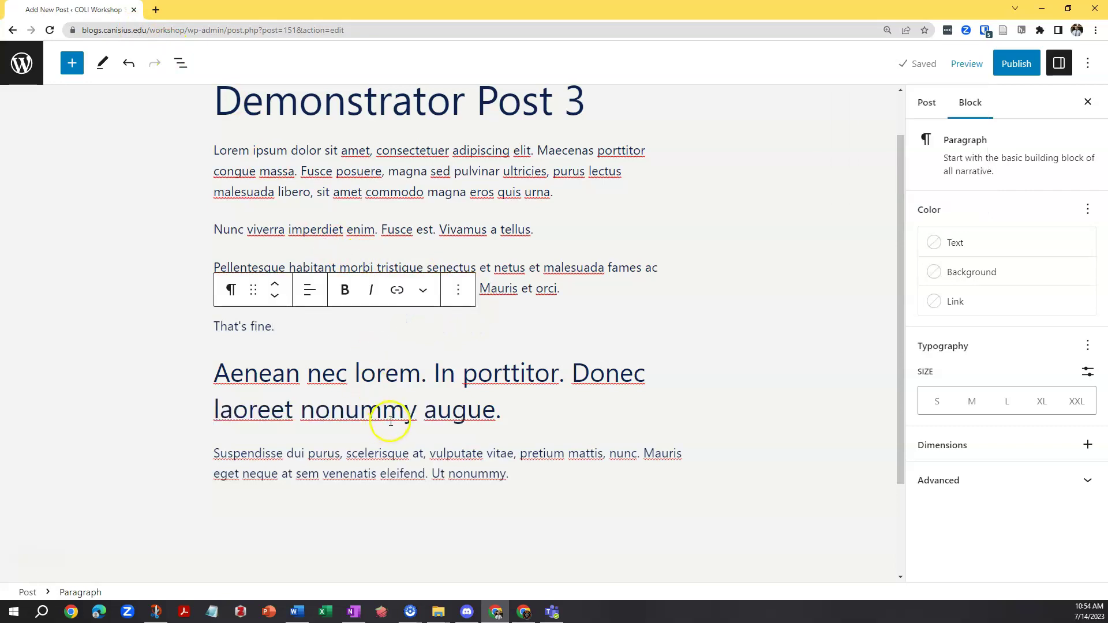
{"action": "left_click", "coordinate": [517, 481]}
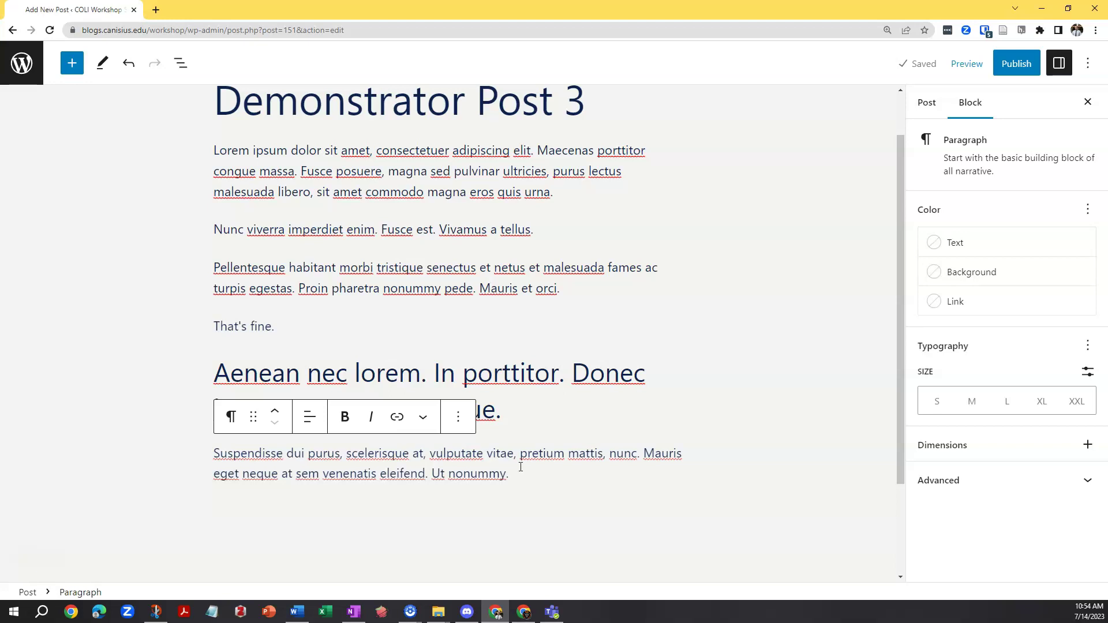
{"action": "key", "text": "Return"}
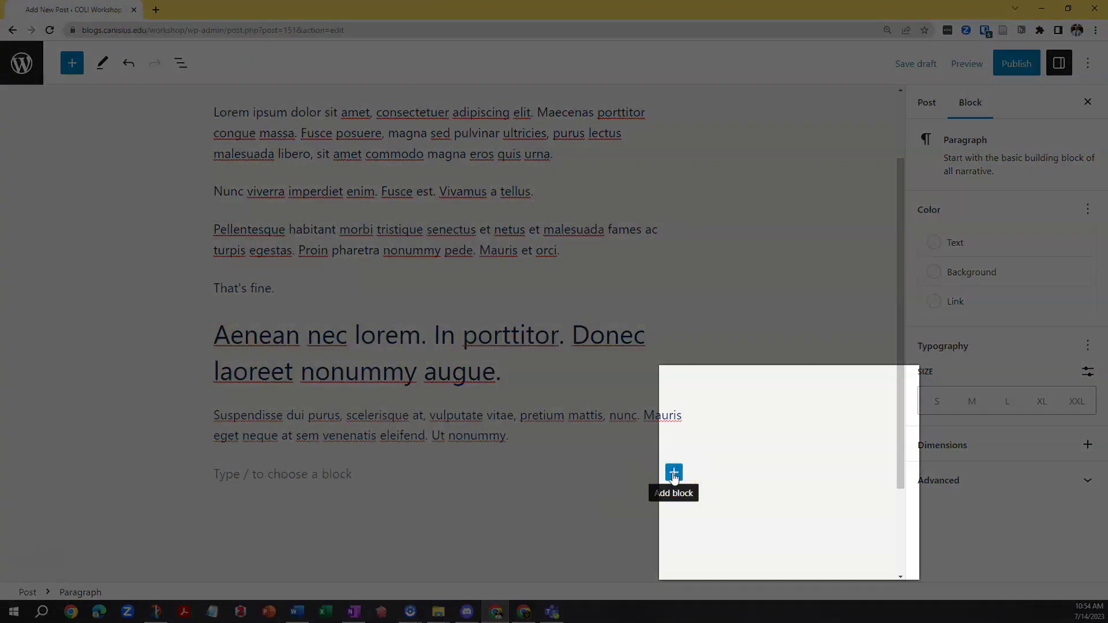
Step: Add an Image block there by searching the block inserter for 'image'
{"action": "left_click", "coordinate": [674, 474]}
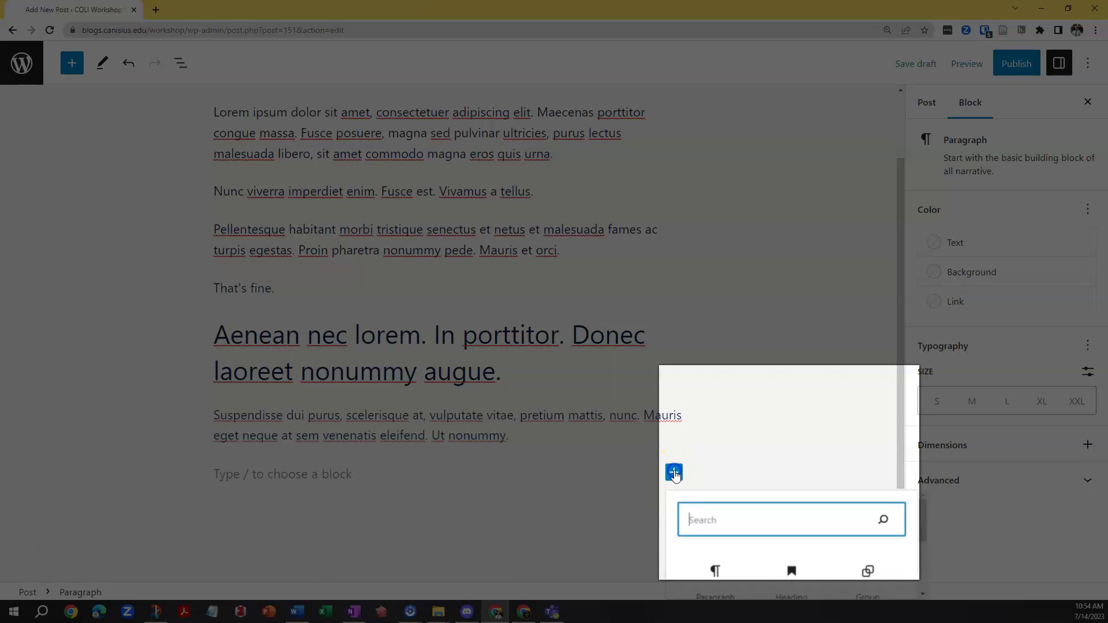
{"action": "scroll", "coordinate": [817, 505], "scroll_direction": "down", "scroll_amount": 2}
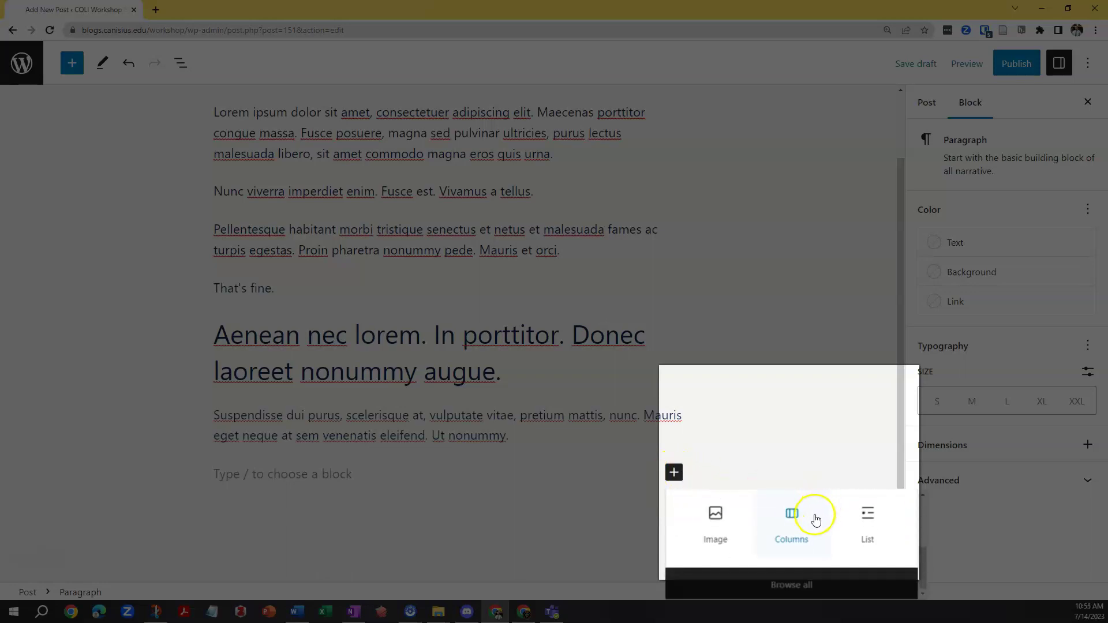
{"action": "scroll", "coordinate": [744, 528], "scroll_direction": "up", "scroll_amount": 3}
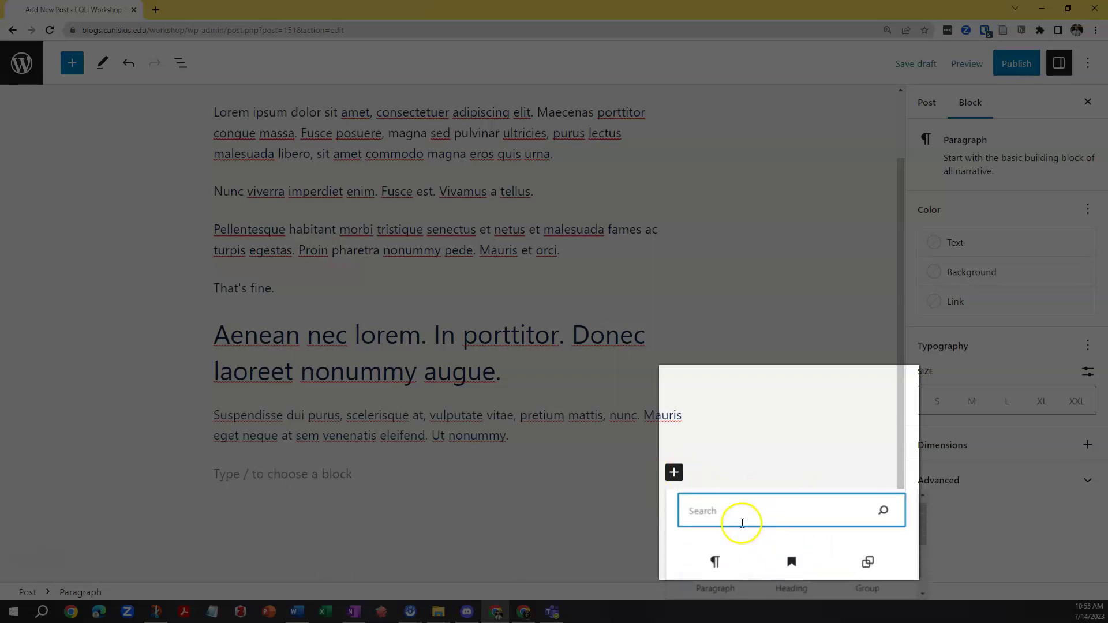
{"action": "scroll", "coordinate": [733, 525], "scroll_direction": "down", "scroll_amount": 1}
{"action": "scroll", "coordinate": [849, 539], "scroll_direction": "down", "scroll_amount": 2}
{"action": "scroll", "coordinate": [856, 539], "scroll_direction": "up", "scroll_amount": 2}
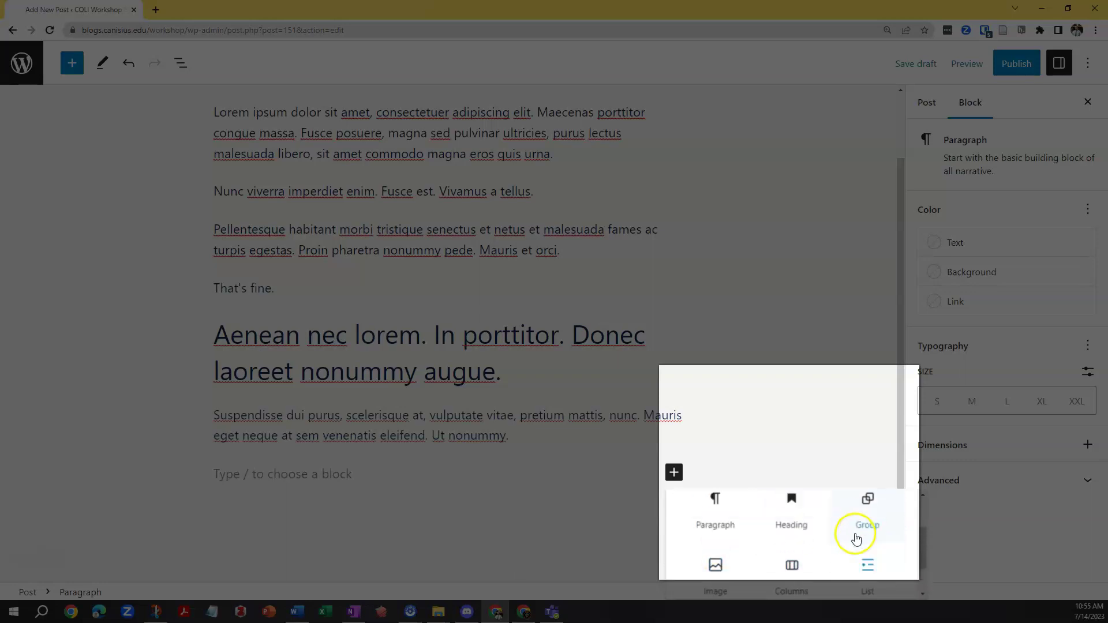
{"action": "scroll", "coordinate": [803, 551], "scroll_direction": "down", "scroll_amount": 1}
{"action": "scroll", "coordinate": [804, 551], "scroll_direction": "down", "scroll_amount": 1}
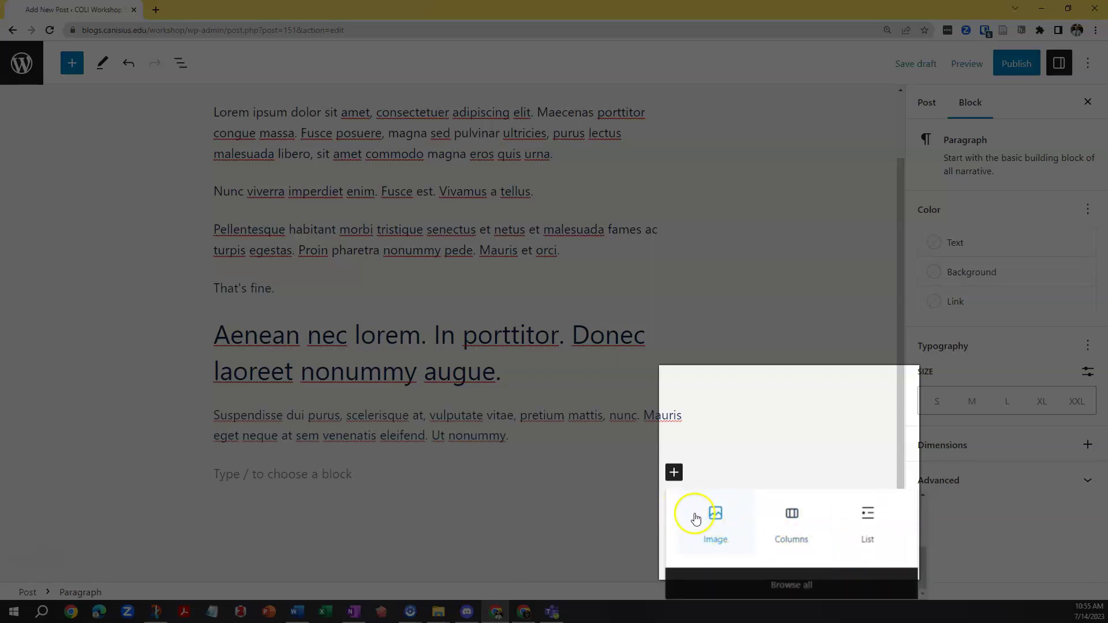
{"action": "scroll", "coordinate": [578, 481], "scroll_direction": "down", "scroll_amount": 2}
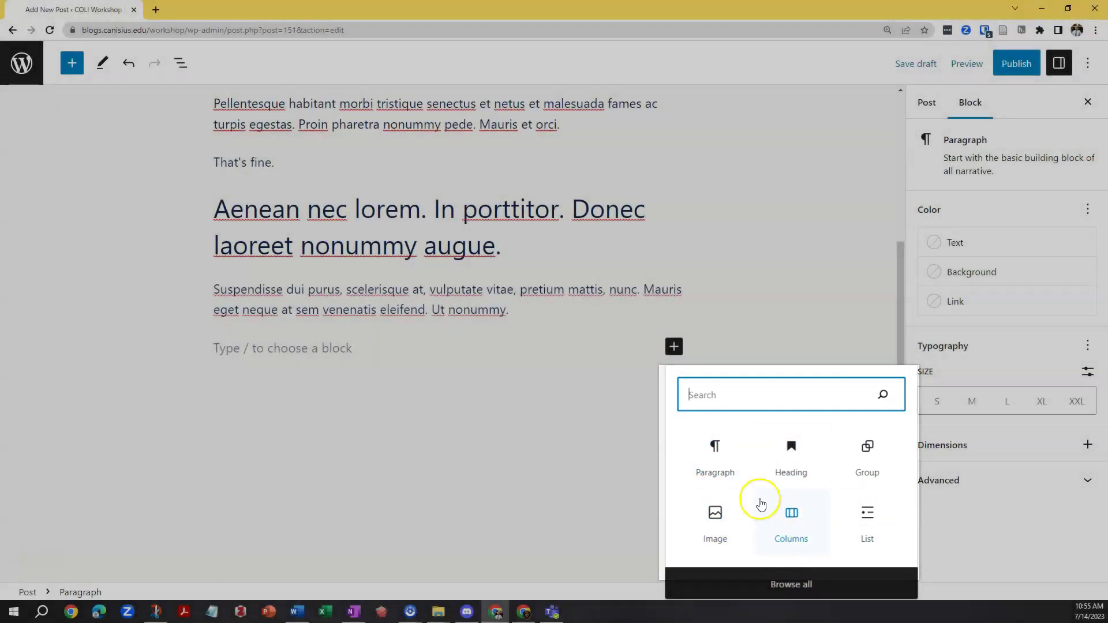
{"action": "type", "text": "image"}
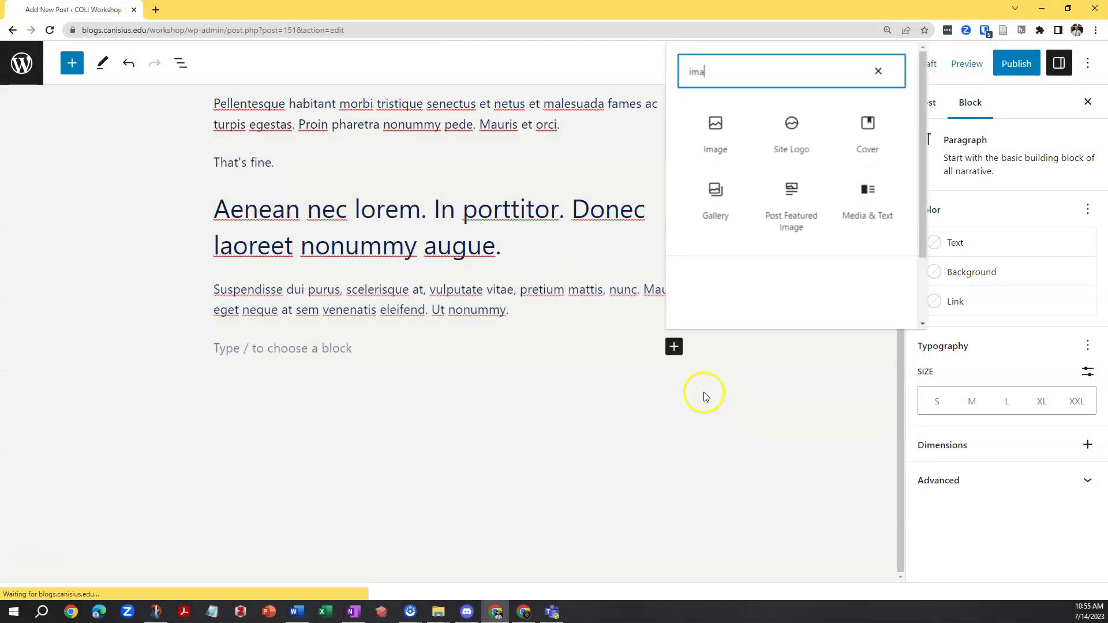
{"action": "left_click", "coordinate": [714, 137]}
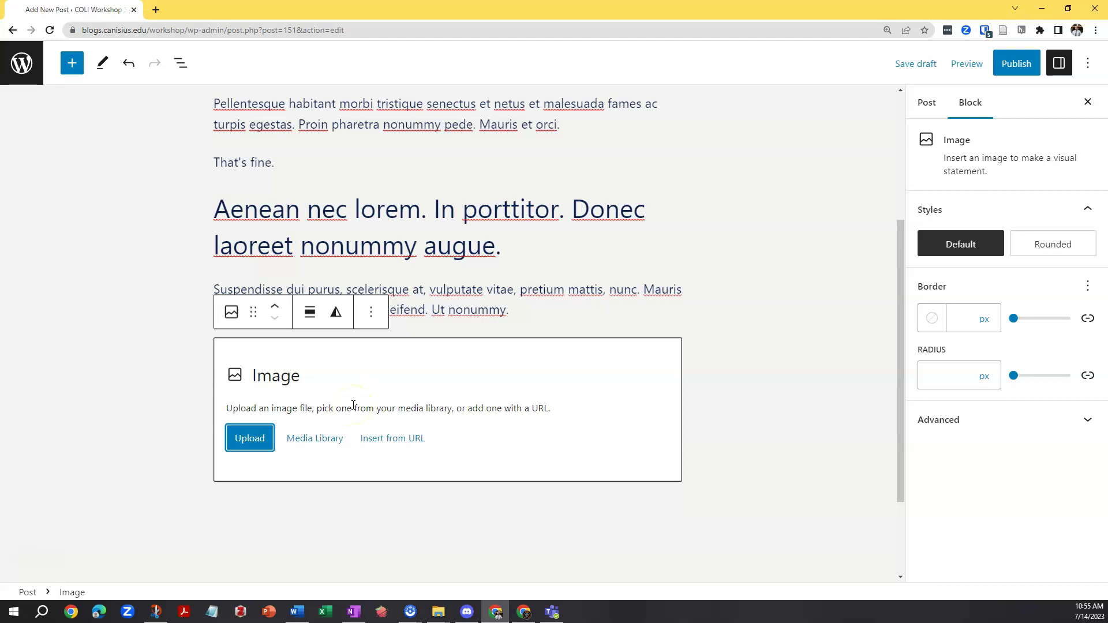
Step: Fill the image block with the shield-and-calipers photo 20230607_145201 from the Media Library
{"action": "left_click", "coordinate": [315, 440]}
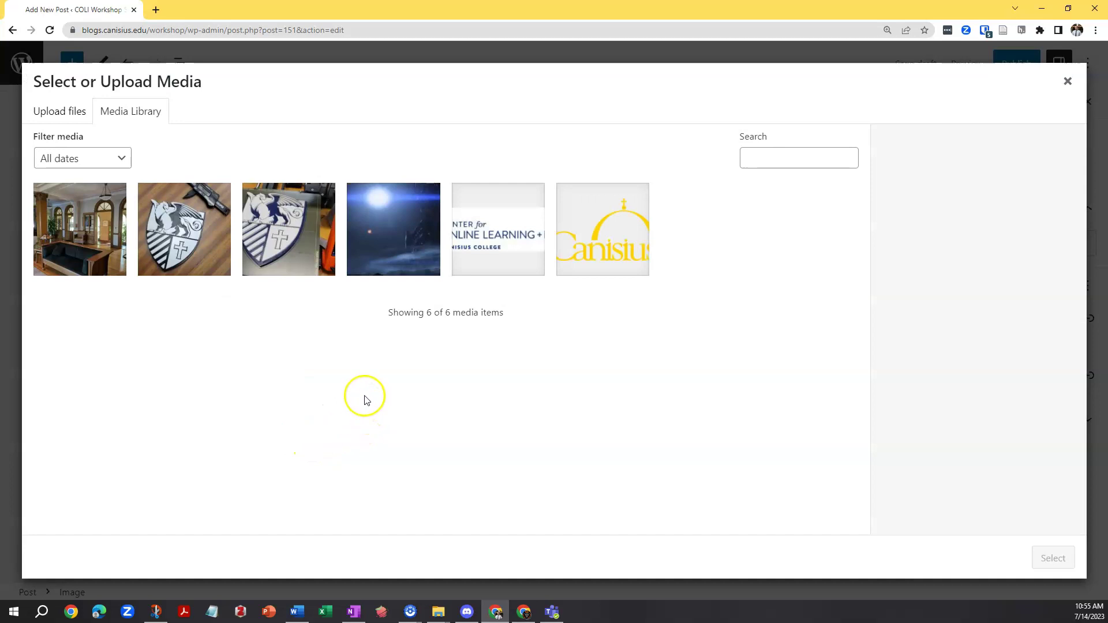
{"action": "left_click", "coordinate": [197, 232]}
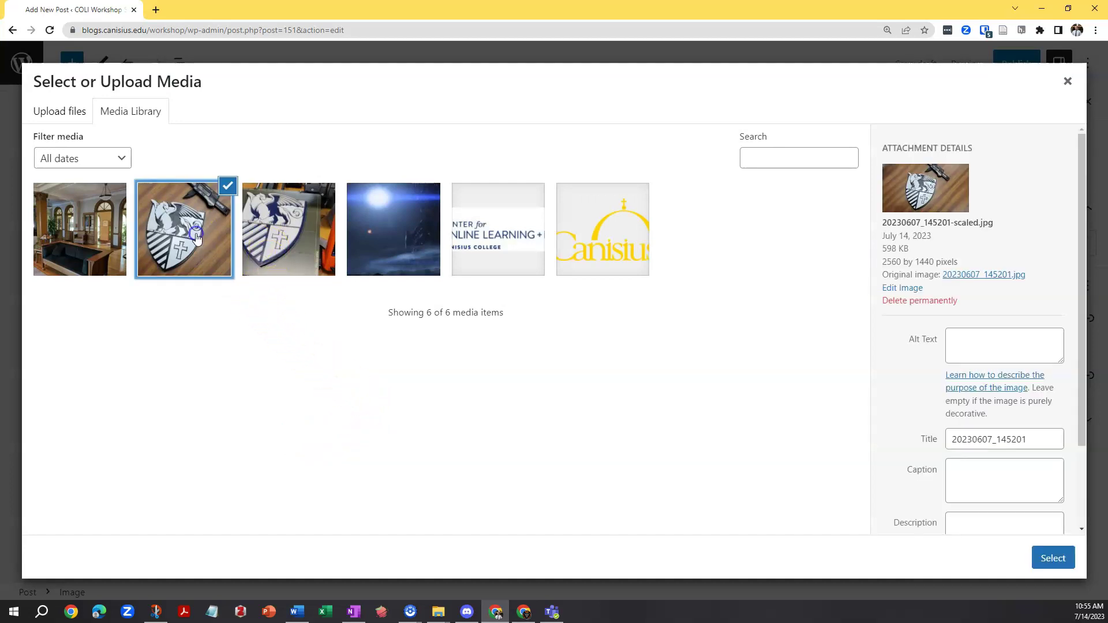
{"action": "left_click", "coordinate": [1049, 560]}
{"action": "scroll", "coordinate": [474, 445], "scroll_direction": "up", "scroll_amount": 4}
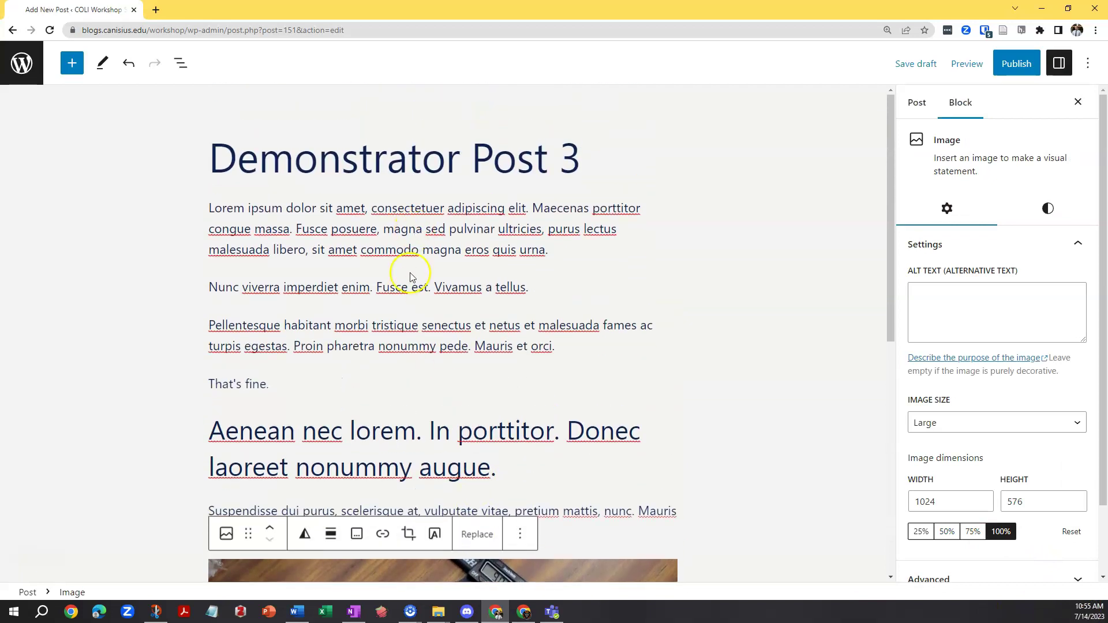
{"action": "scroll", "coordinate": [905, 353], "scroll_direction": "down", "scroll_amount": 2}
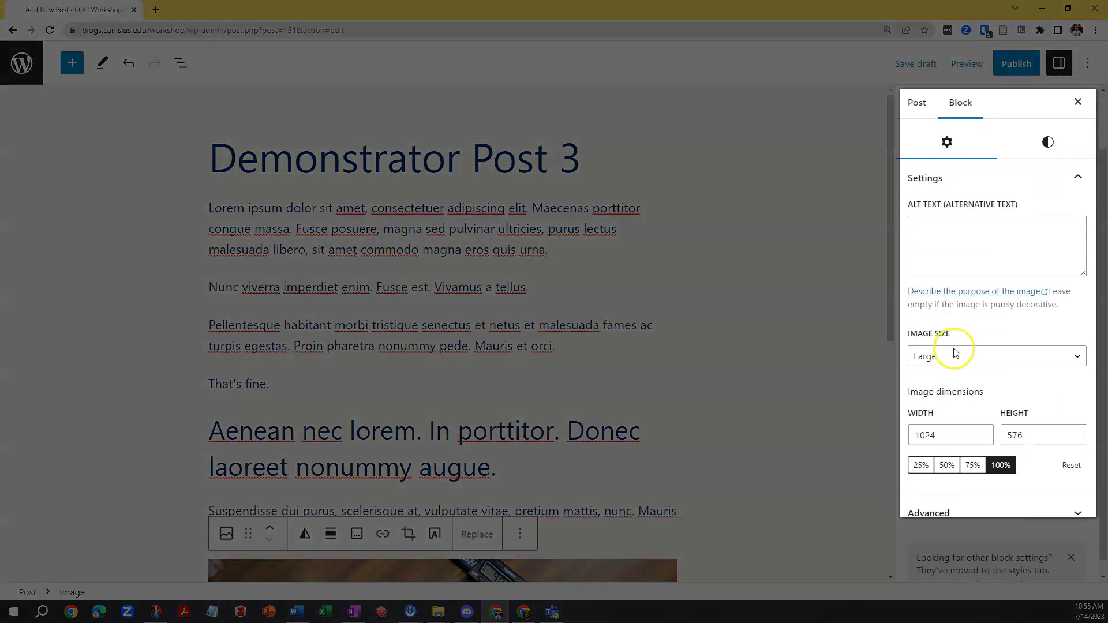
{"action": "scroll", "coordinate": [950, 349], "scroll_direction": "up", "scroll_amount": 2}
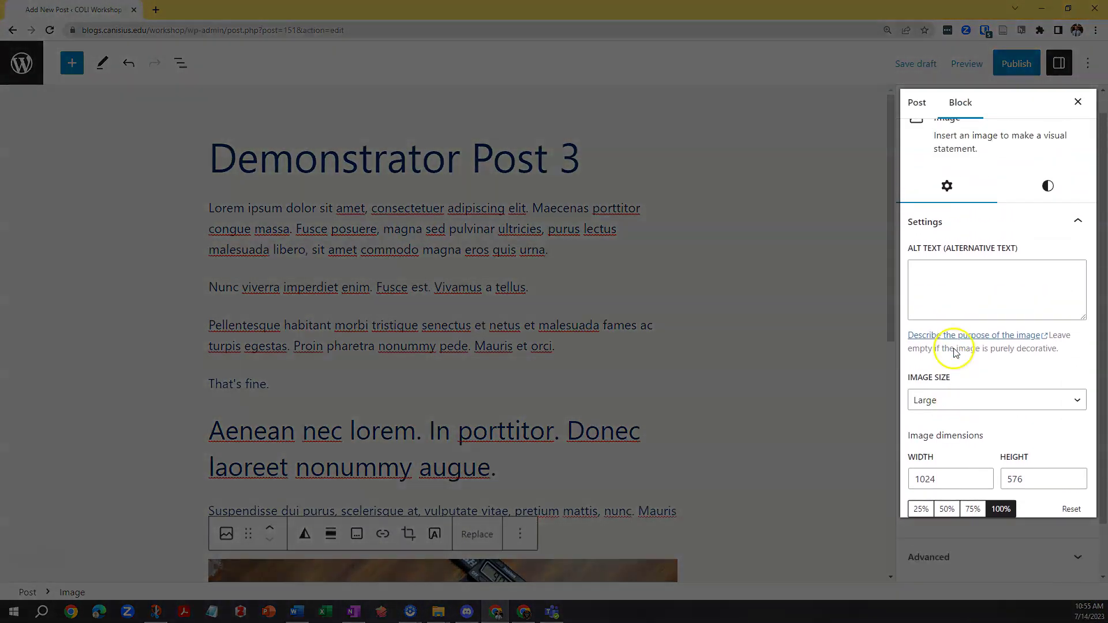
Step: Set the shield photo 20230620_161439, beside the orange printer display, as featured image
{"action": "left_click", "coordinate": [918, 115]}
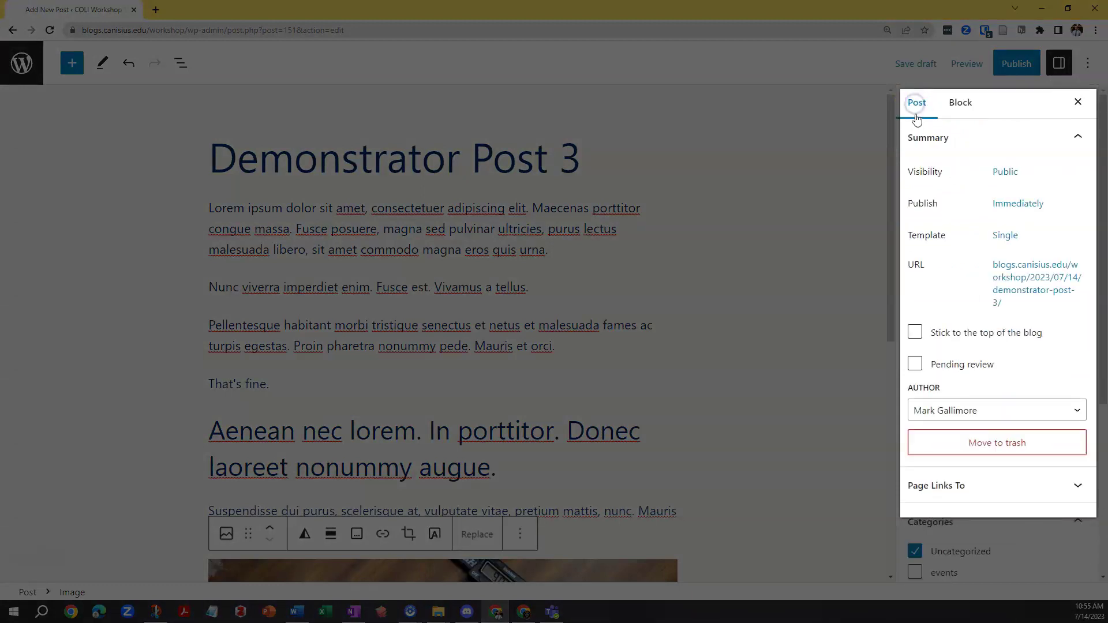
{"action": "scroll", "coordinate": [949, 364], "scroll_direction": "down", "scroll_amount": 3}
{"action": "scroll", "coordinate": [947, 381], "scroll_direction": "down", "scroll_amount": 2}
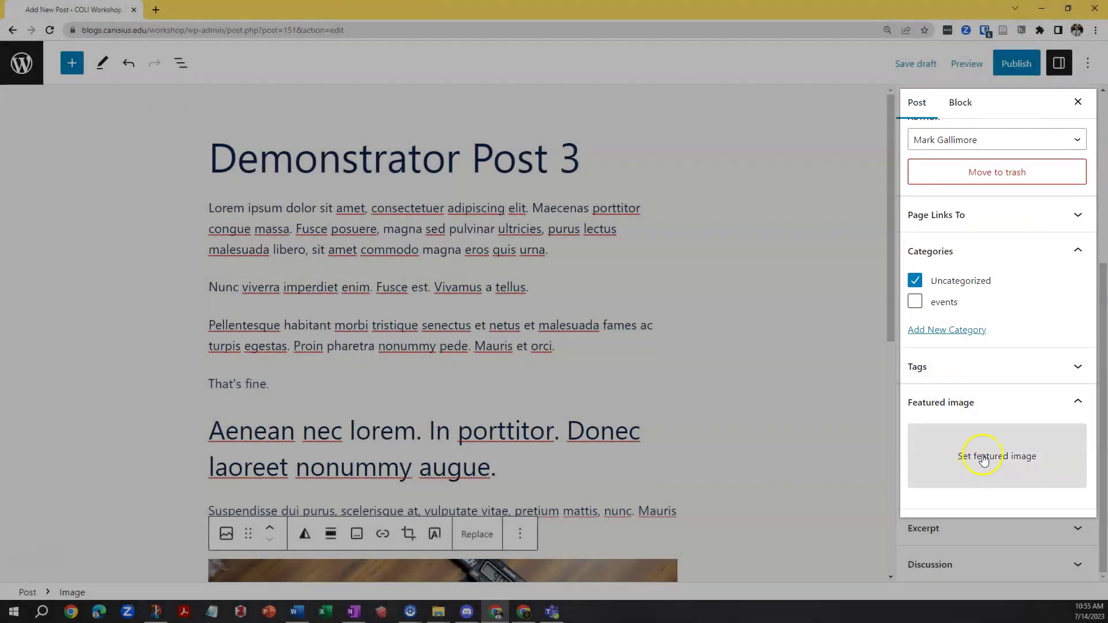
{"action": "left_click", "coordinate": [985, 455]}
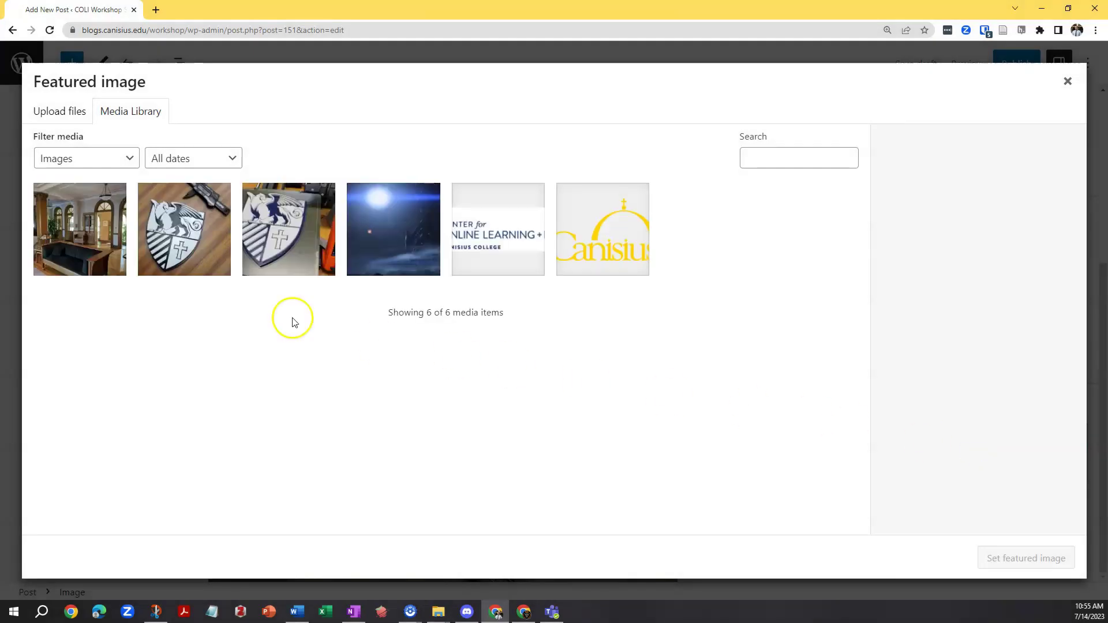
{"action": "left_click", "coordinate": [286, 234]}
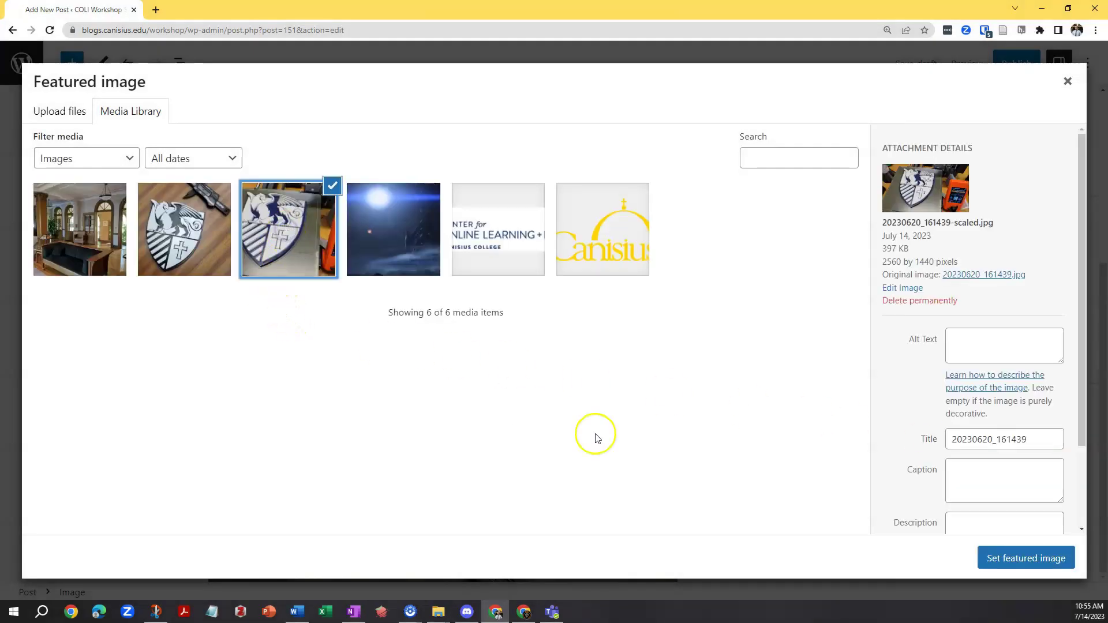
{"action": "left_click", "coordinate": [1016, 557]}
{"action": "scroll", "coordinate": [479, 420], "scroll_direction": "down", "scroll_amount": 3}
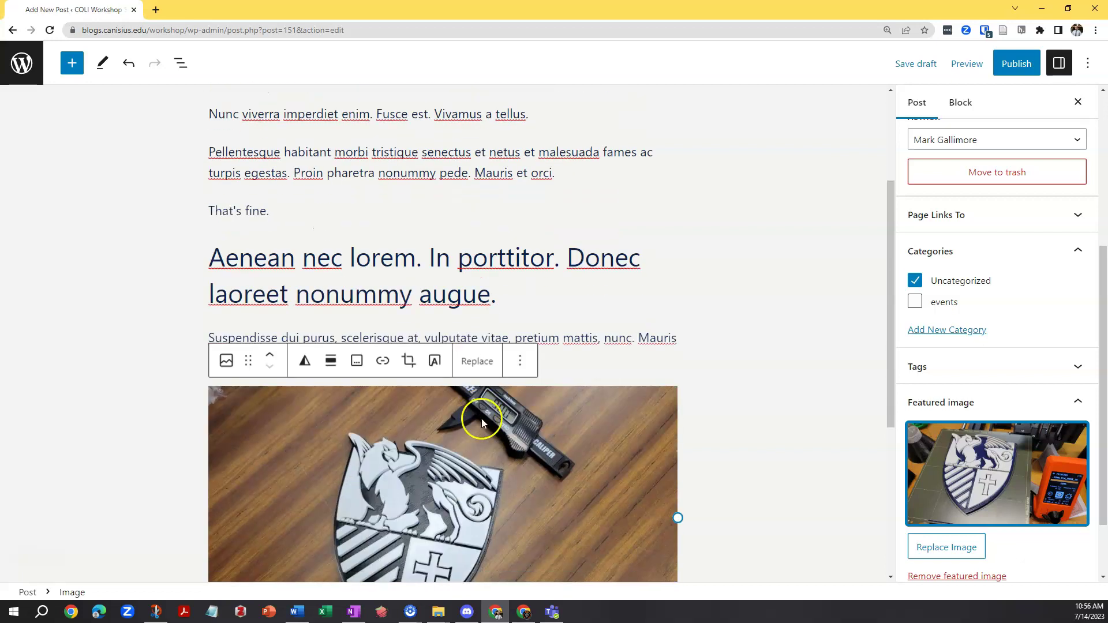
{"action": "scroll", "coordinate": [482, 418], "scroll_direction": "up", "scroll_amount": 3}
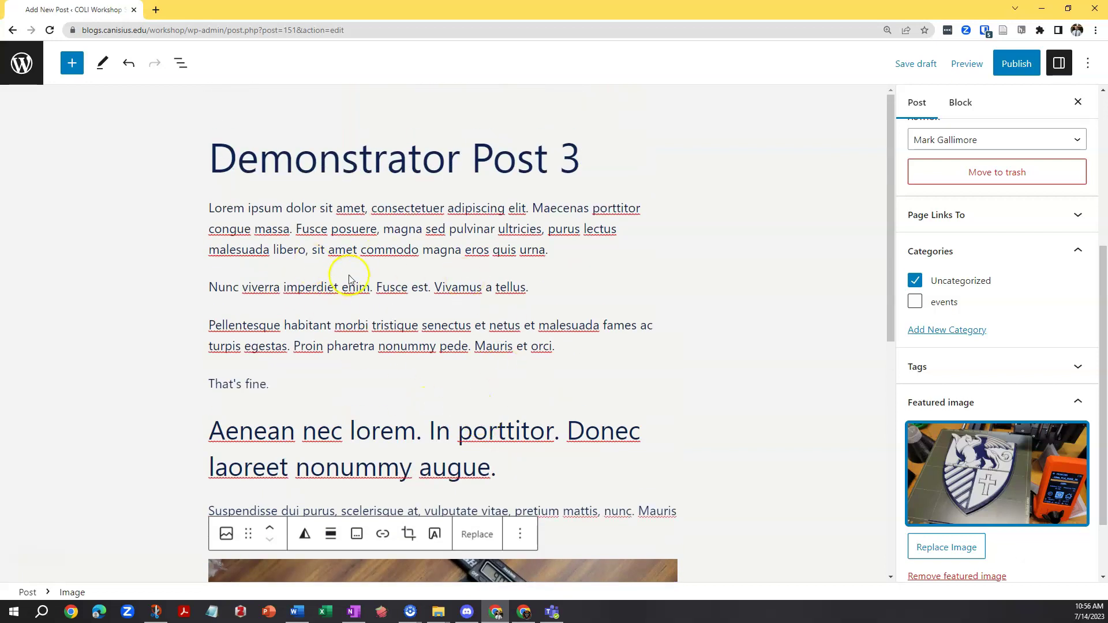
Step: Preview the updated post in a new tab, checking the shield featured image above the title
{"action": "left_click", "coordinate": [960, 64]}
{"action": "left_click", "coordinate": [843, 196]}
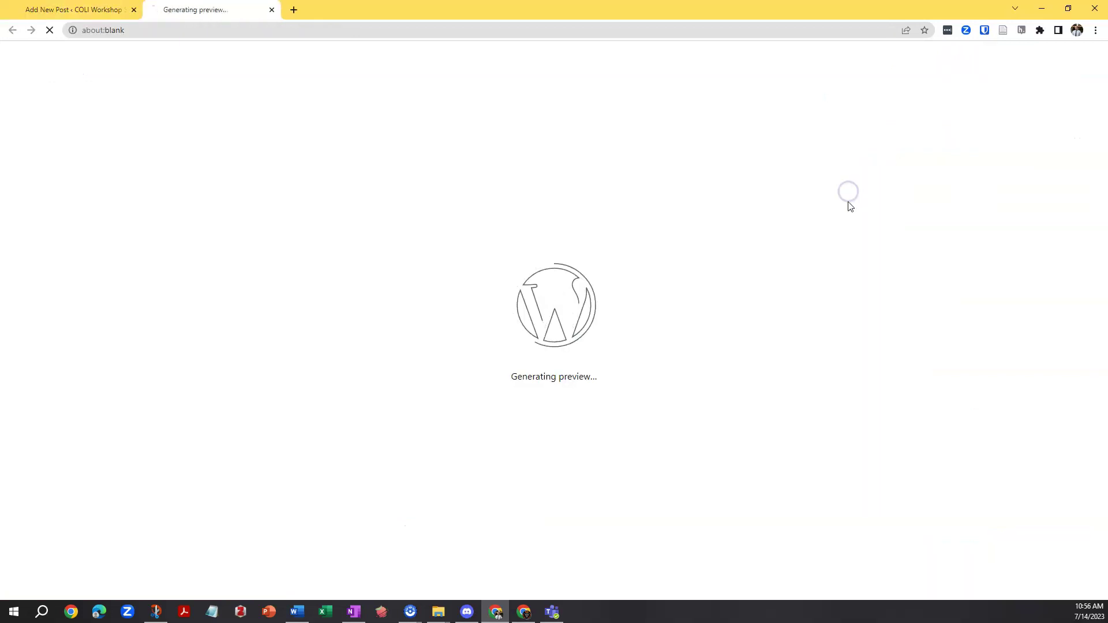
{"action": "scroll", "coordinate": [478, 394], "scroll_direction": "down", "scroll_amount": 7}
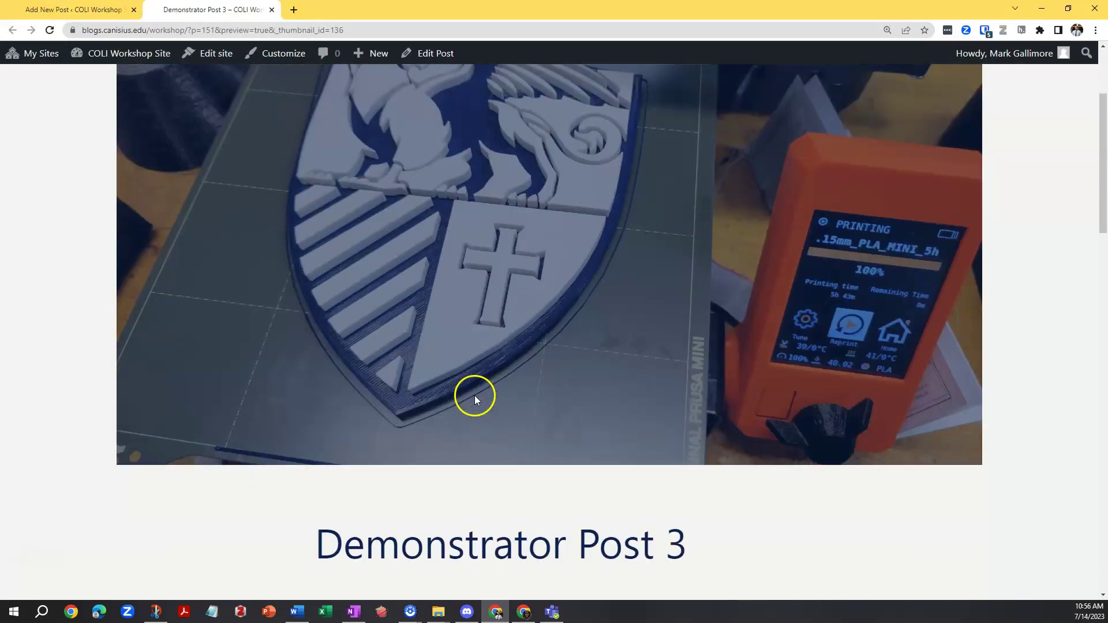
{"action": "scroll", "coordinate": [507, 322], "scroll_direction": "up", "scroll_amount": 4}
{"action": "scroll", "coordinate": [646, 410], "scroll_direction": "up", "scroll_amount": 3}
{"action": "scroll", "coordinate": [645, 405], "scroll_direction": "down", "scroll_amount": 4}
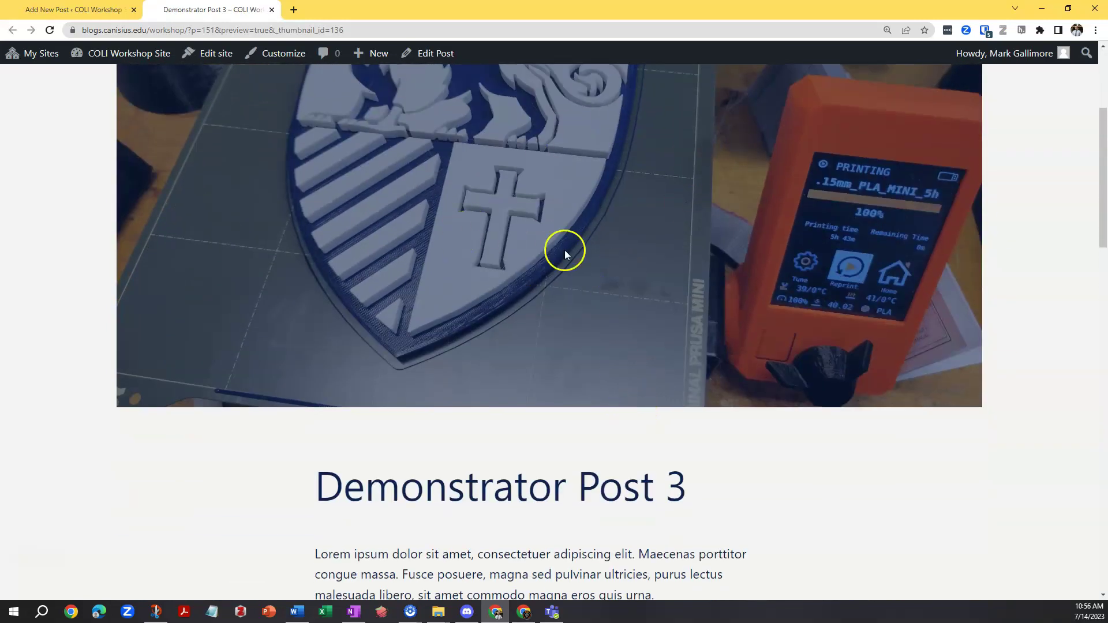
{"action": "scroll", "coordinate": [565, 254], "scroll_direction": "down", "scroll_amount": 4}
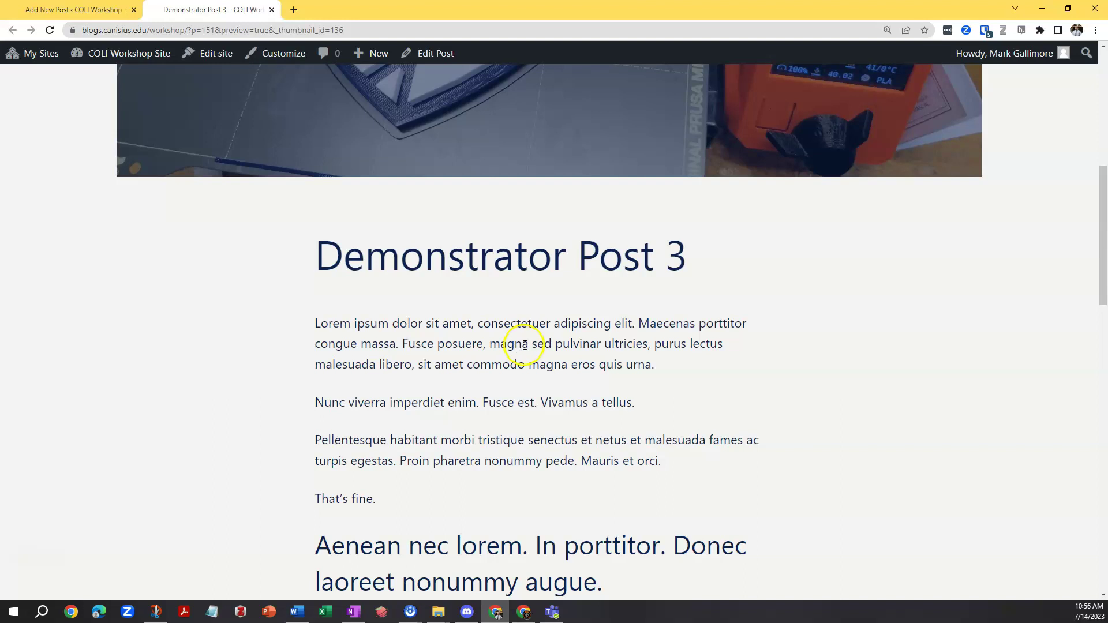
{"action": "scroll", "coordinate": [525, 344], "scroll_direction": "up", "scroll_amount": 8}
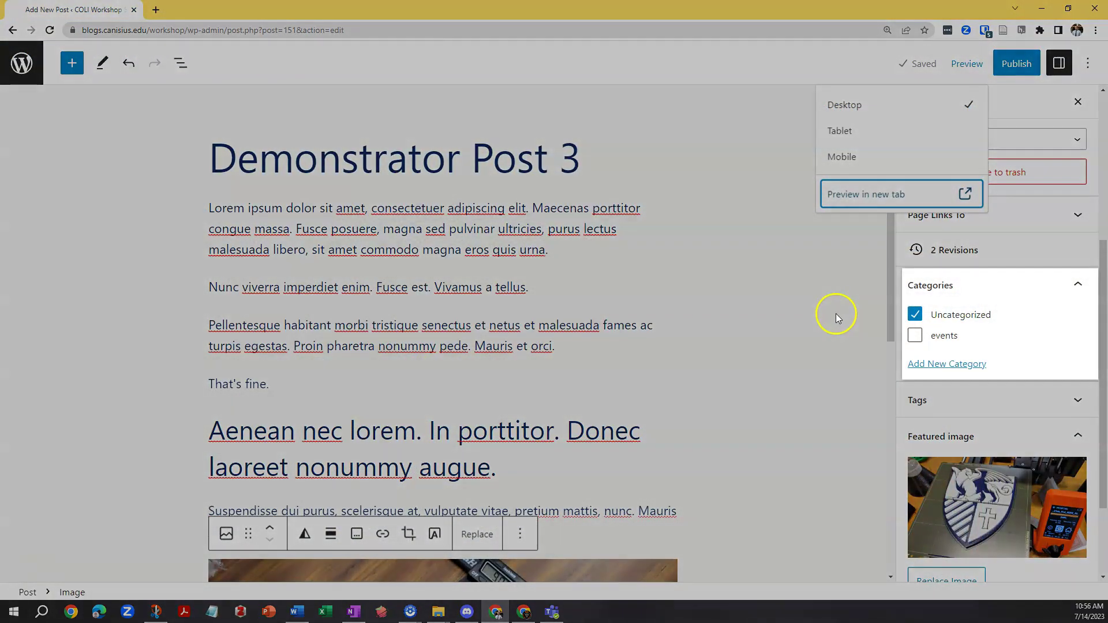
Step: File the post under events alongside Uncategorized and save the draft with Ctrl+S
{"action": "left_click", "coordinate": [835, 312]}
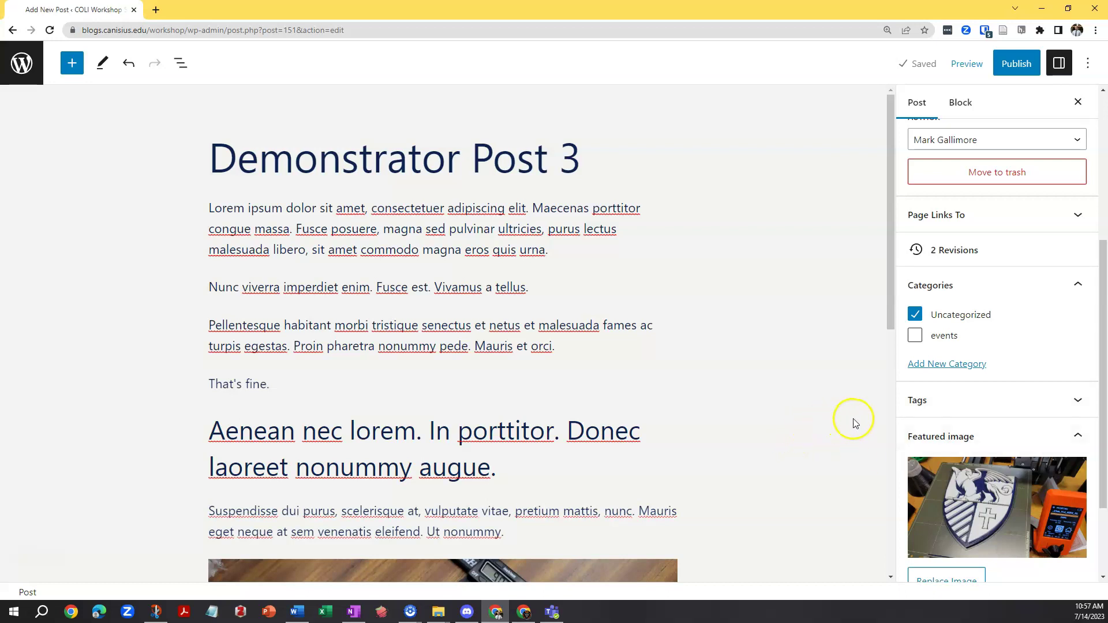
{"action": "left_click", "coordinate": [915, 338]}
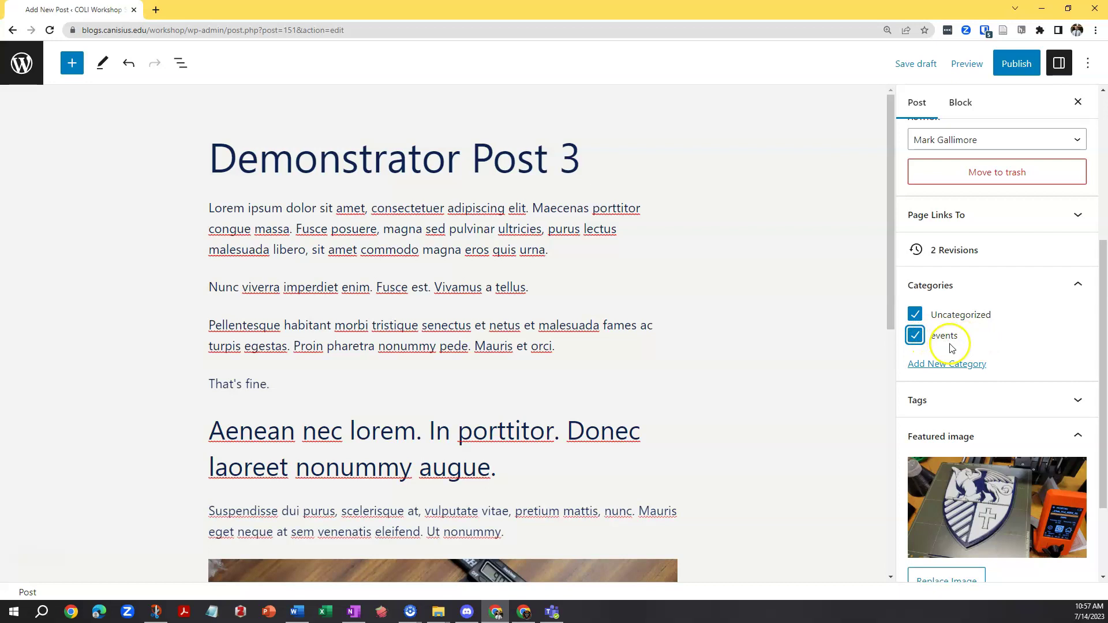
{"action": "key", "text": "ctrl+s"}
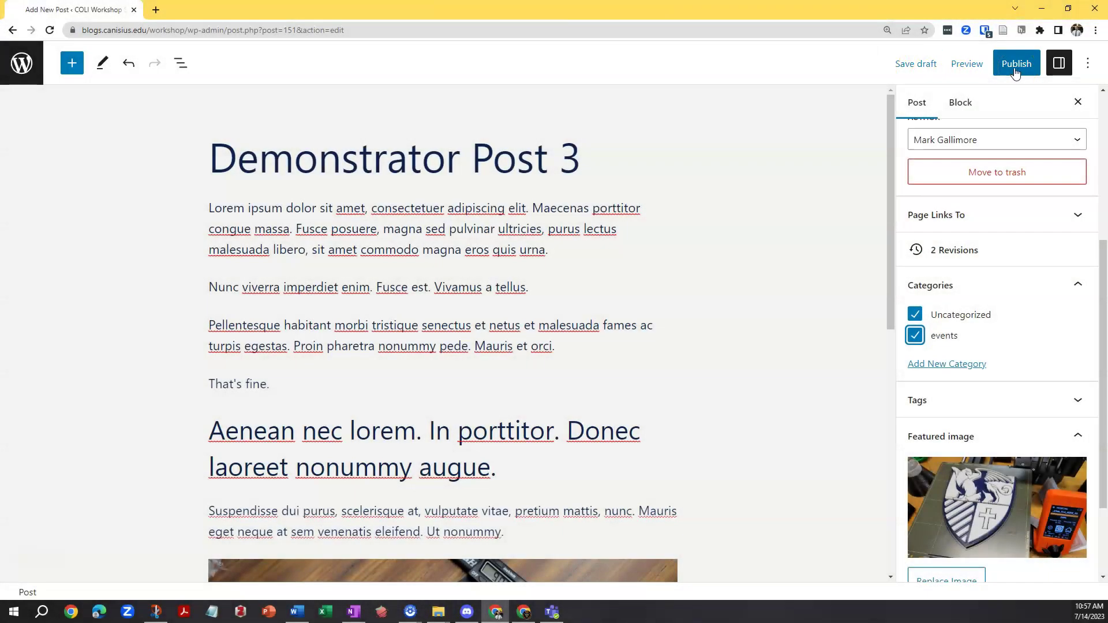
Step: Publish Demonstrator Post 3, confirming in the pre-publish panel, and view the live post
{"action": "left_click", "coordinate": [1017, 70]}
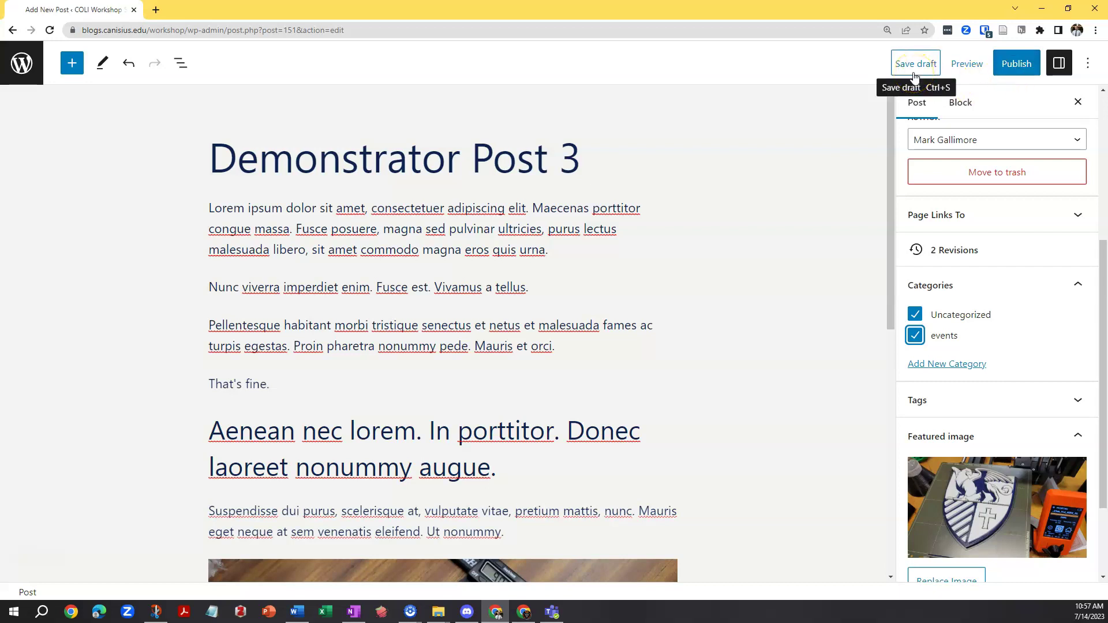
{"action": "left_click", "coordinate": [1015, 65]}
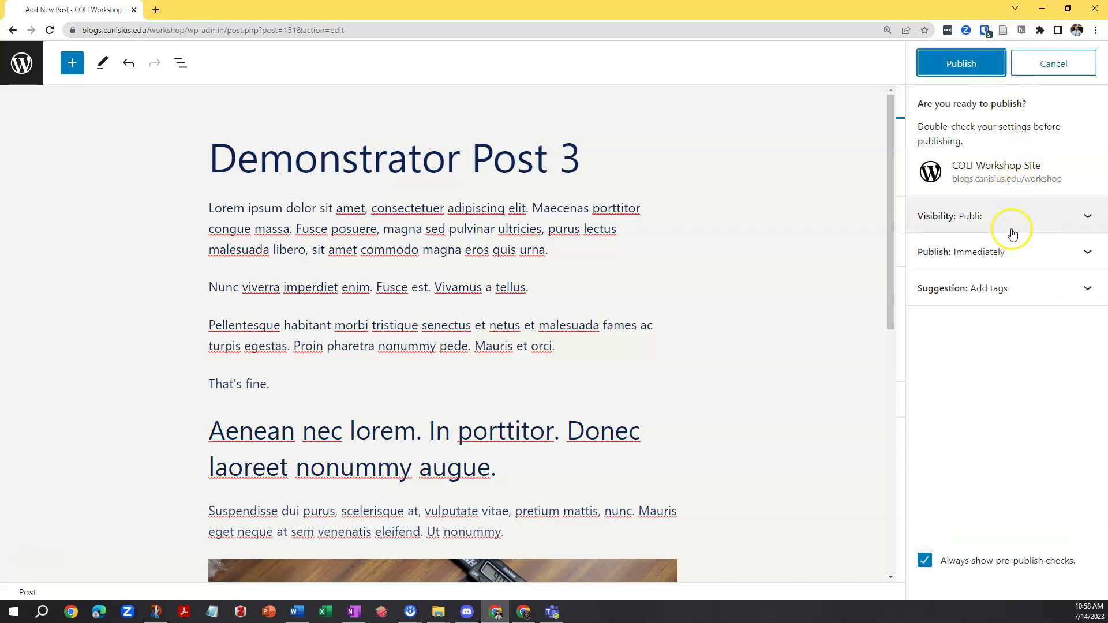
{"action": "left_click", "coordinate": [960, 66]}
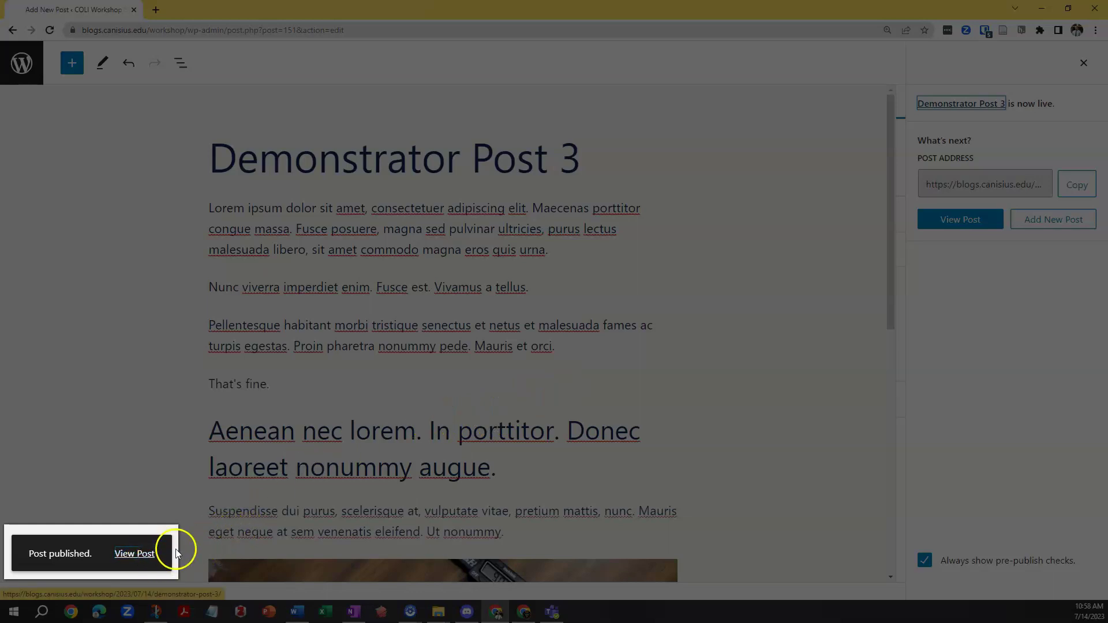
{"action": "left_click", "coordinate": [137, 555]}
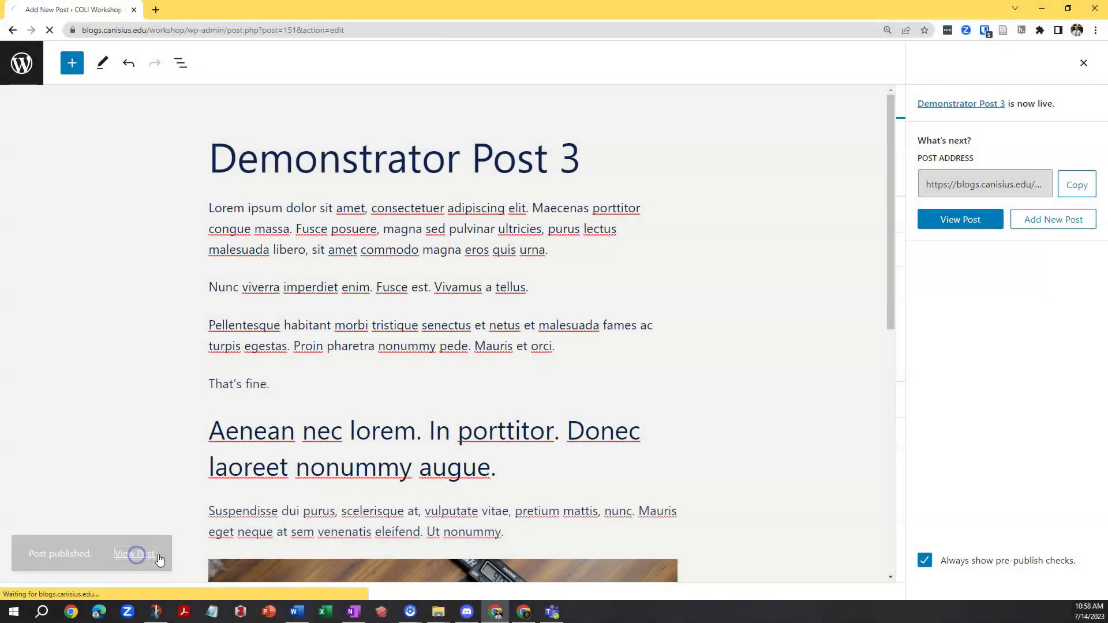
{"action": "scroll", "coordinate": [438, 432], "scroll_direction": "down", "scroll_amount": 5}
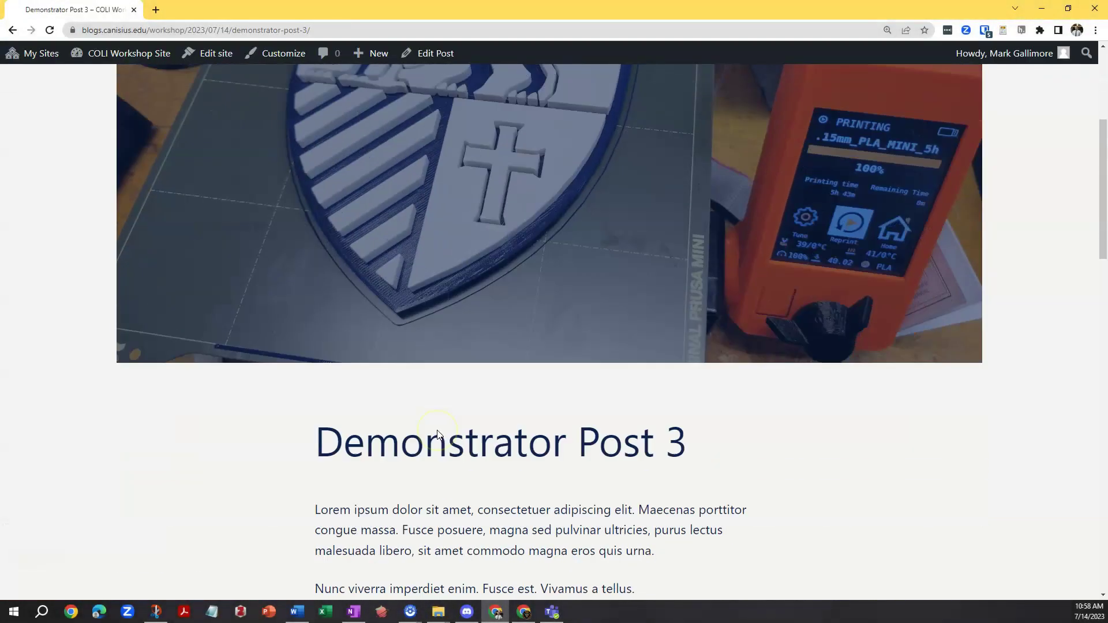
{"action": "scroll", "coordinate": [438, 434], "scroll_direction": "down", "scroll_amount": 12}
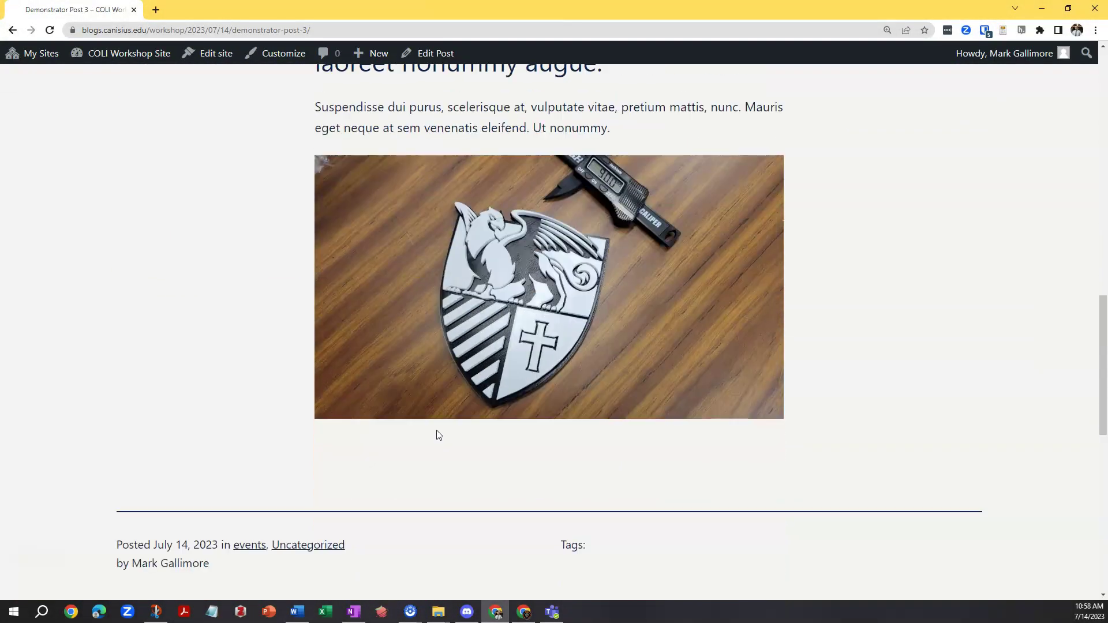
{"action": "scroll", "coordinate": [437, 435], "scroll_direction": "down", "scroll_amount": 4}
{"action": "scroll", "coordinate": [437, 431], "scroll_direction": "up", "scroll_amount": 7}
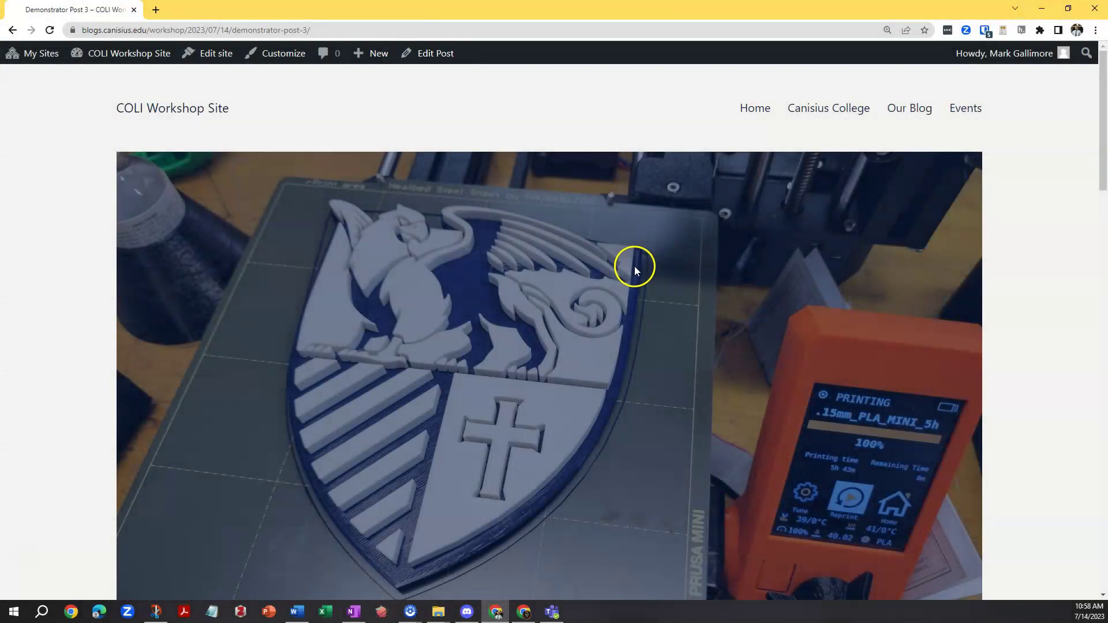
Step: Go to the Our Blog page and look through its post listing
{"action": "left_click", "coordinate": [908, 110]}
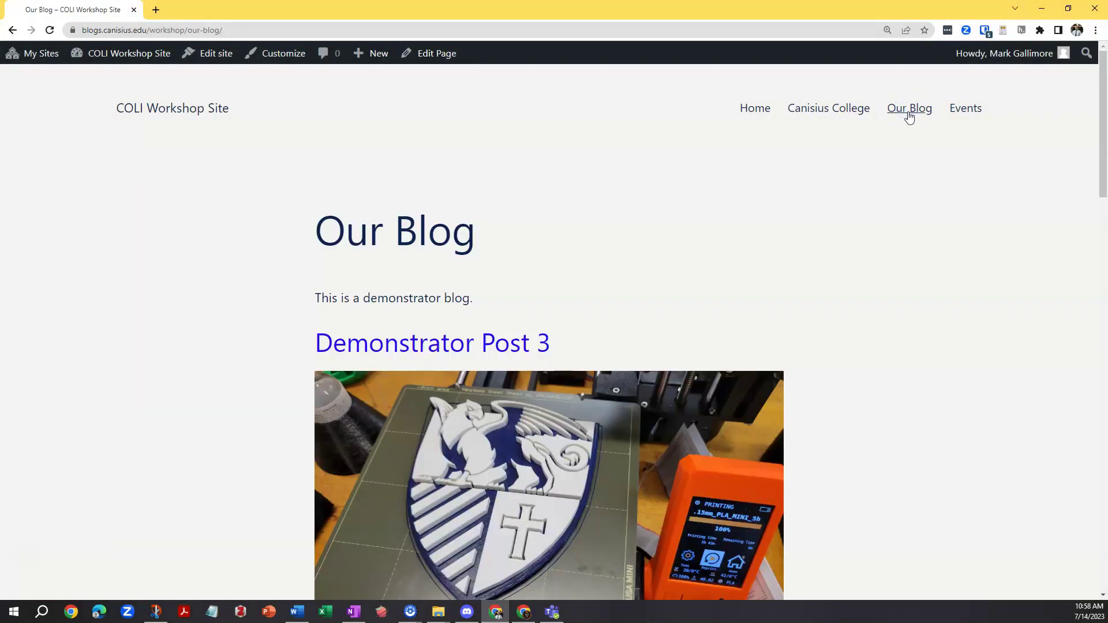
{"action": "scroll", "coordinate": [587, 308], "scroll_direction": "down", "scroll_amount": 5}
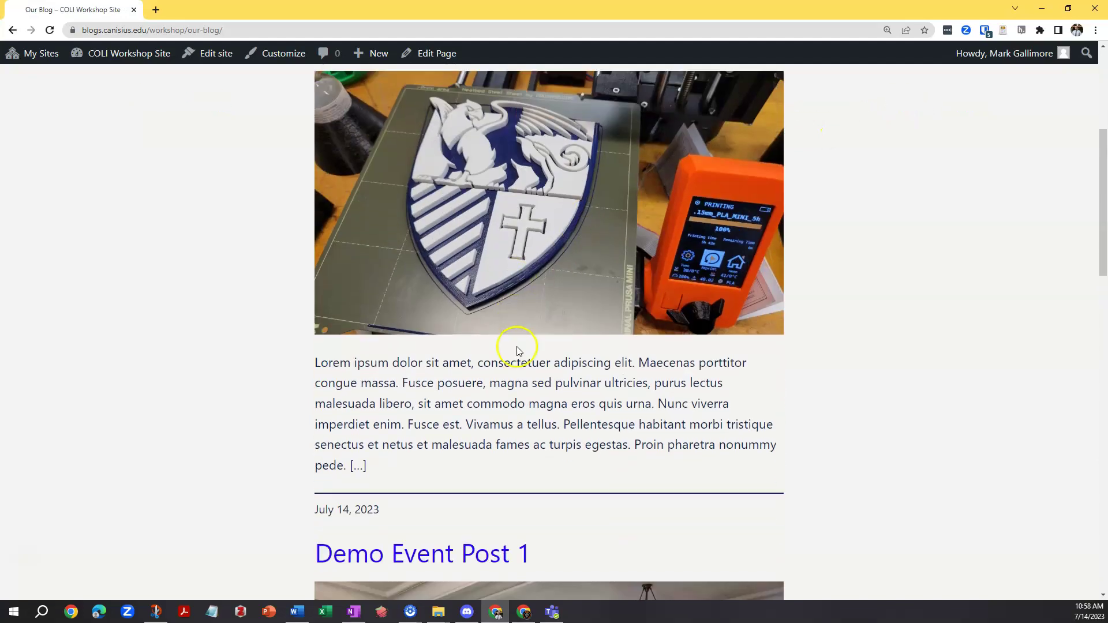
{"action": "scroll", "coordinate": [518, 350], "scroll_direction": "down", "scroll_amount": 10}
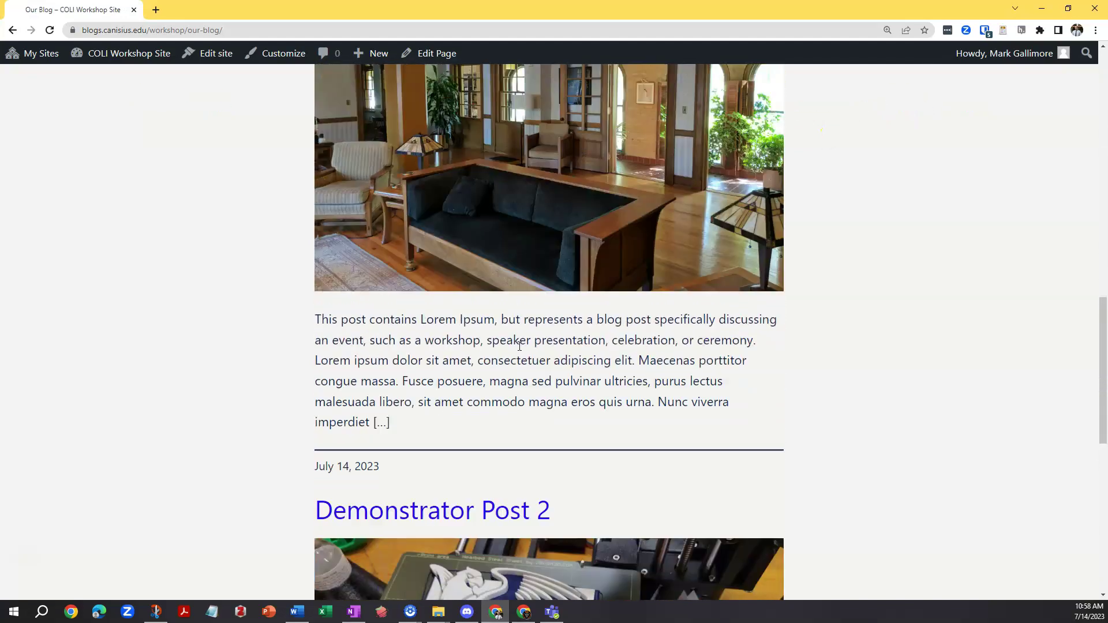
{"action": "scroll", "coordinate": [520, 345], "scroll_direction": "up", "scroll_amount": 10}
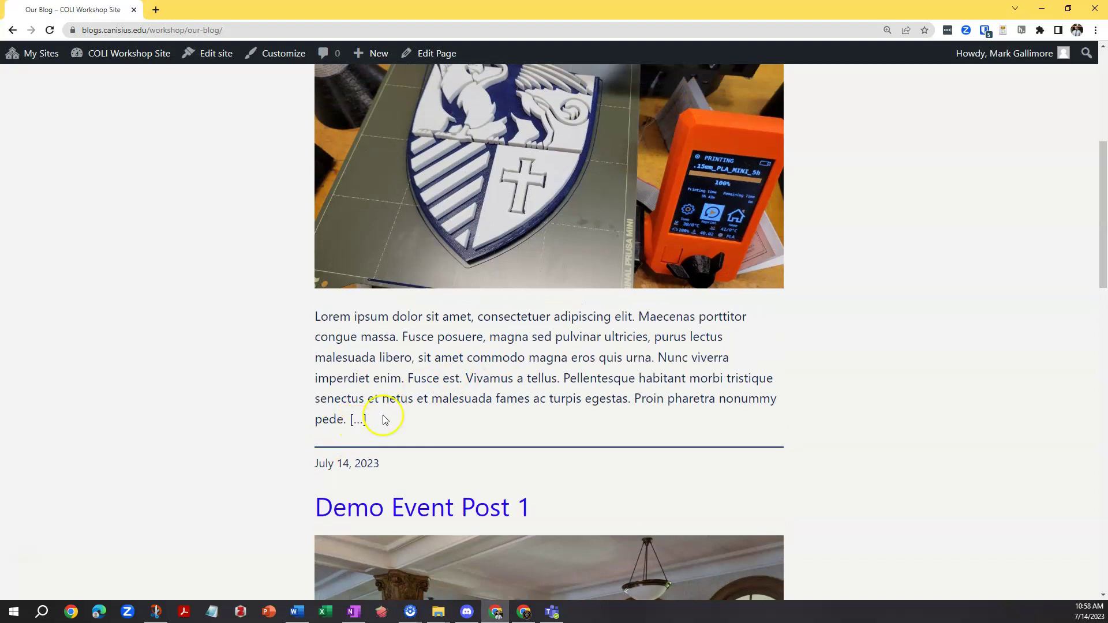
{"action": "scroll", "coordinate": [382, 420], "scroll_direction": "up", "scroll_amount": 7}
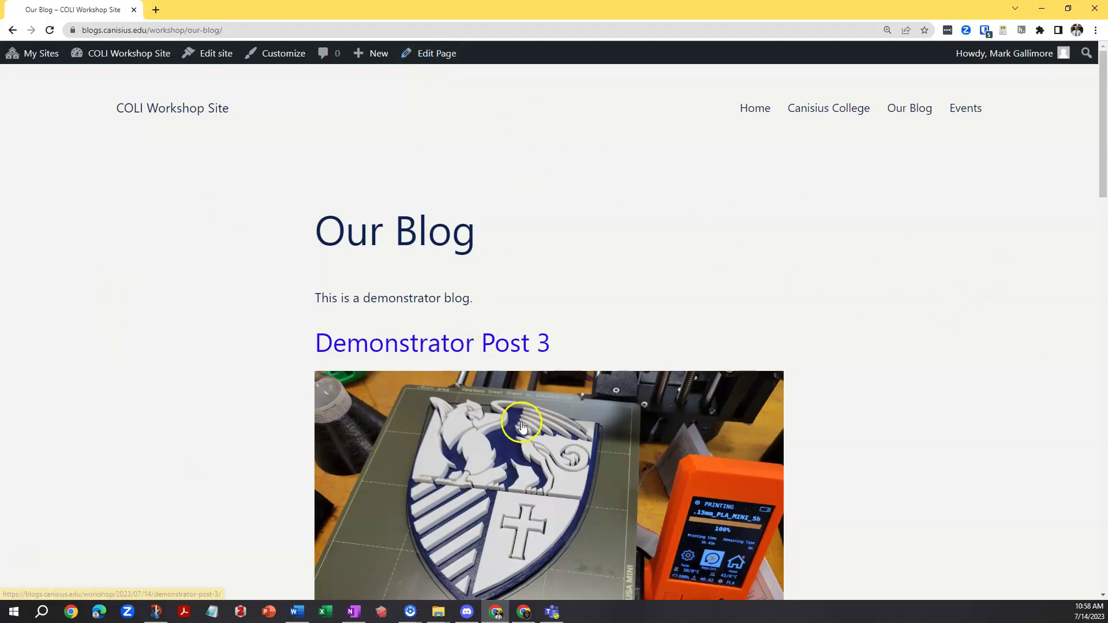
{"action": "scroll", "coordinate": [527, 425], "scroll_direction": "down", "scroll_amount": 4}
{"action": "scroll", "coordinate": [542, 425], "scroll_direction": "down", "scroll_amount": 3}
{"action": "scroll", "coordinate": [540, 425], "scroll_direction": "down", "scroll_amount": 10}
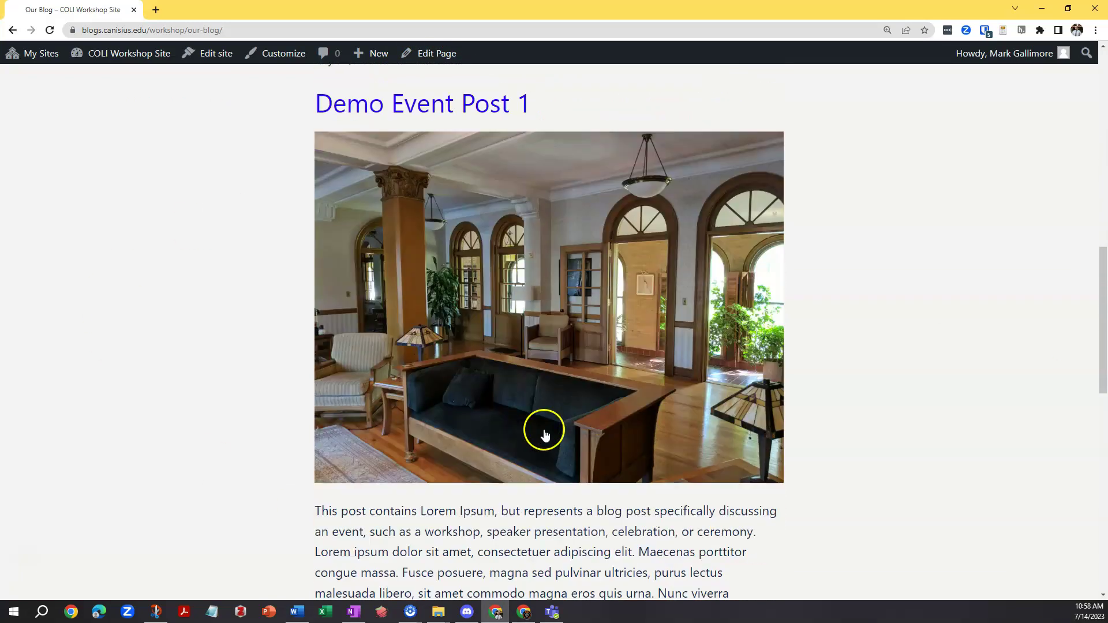
{"action": "scroll", "coordinate": [555, 462], "scroll_direction": "up", "scroll_amount": 3}
{"action": "scroll", "coordinate": [556, 465], "scroll_direction": "up", "scroll_amount": 14}
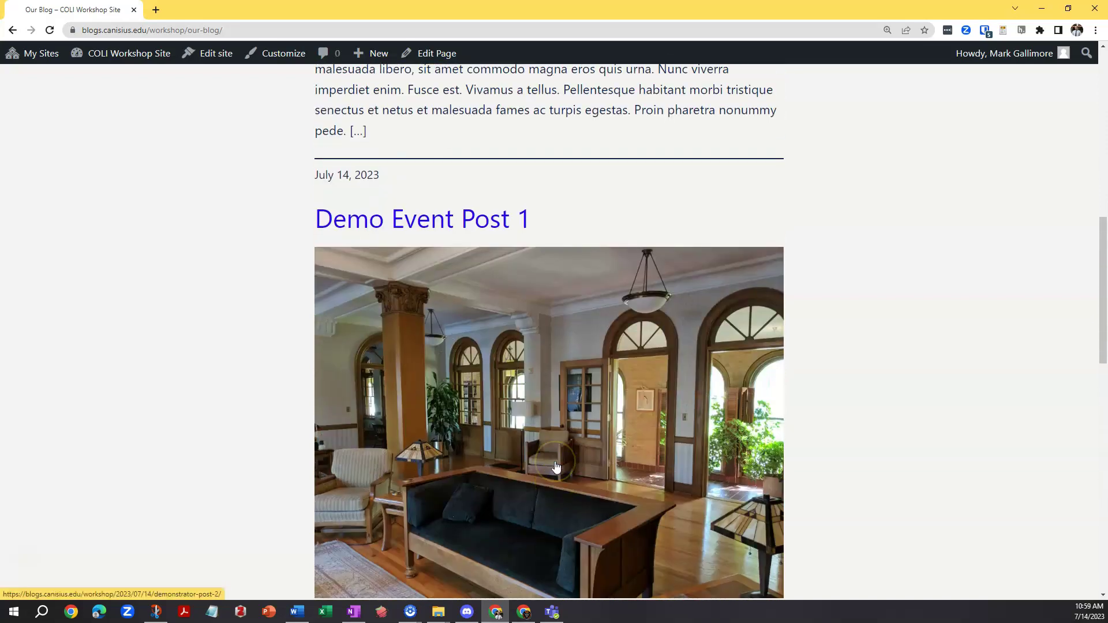
{"action": "scroll", "coordinate": [556, 467], "scroll_direction": "down", "scroll_amount": 3}
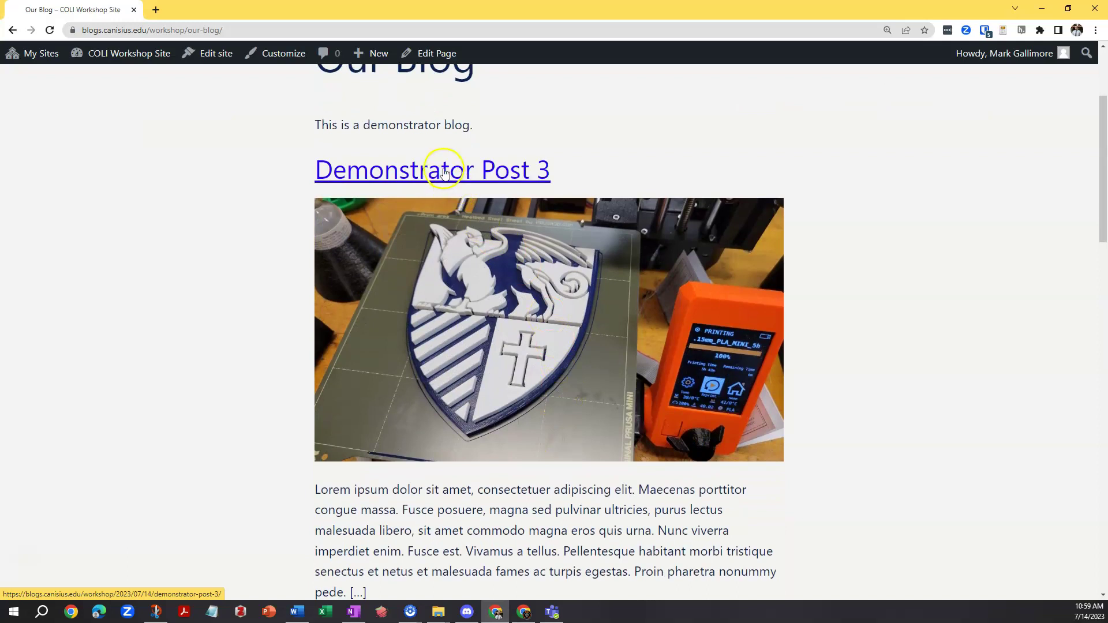
Step: Open Demonstrator Post 3 from the Our Blog listing
{"action": "left_click", "coordinate": [435, 176]}
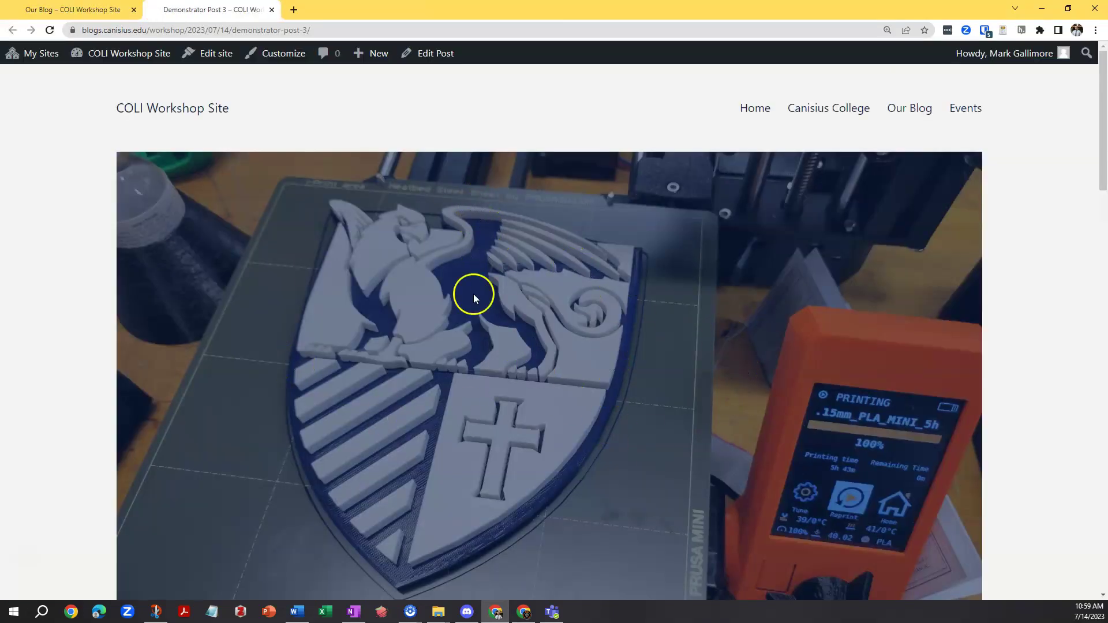
{"action": "scroll", "coordinate": [466, 371], "scroll_direction": "down", "scroll_amount": 10}
{"action": "scroll", "coordinate": [473, 380], "scroll_direction": "up", "scroll_amount": 2}
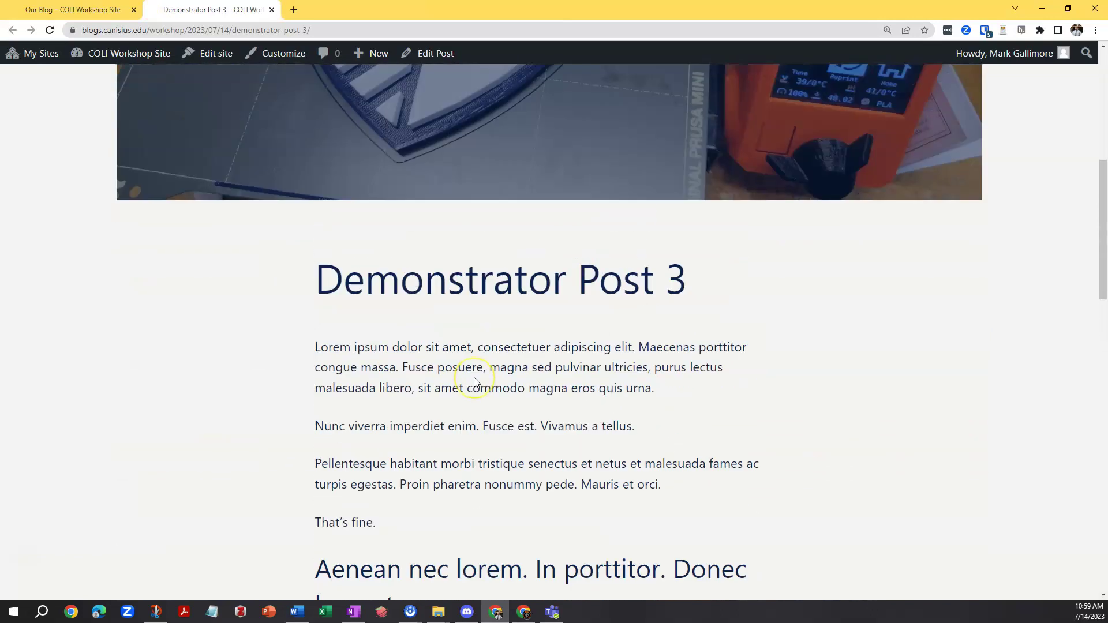
{"action": "scroll", "coordinate": [473, 377], "scroll_direction": "up", "scroll_amount": 9}
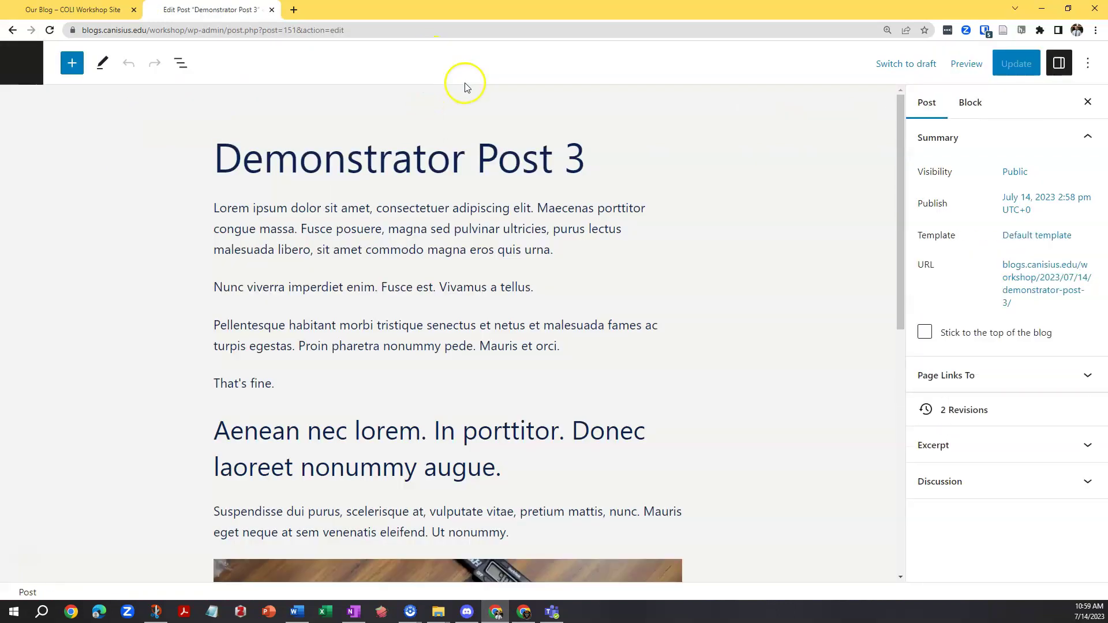
Step: Delete the "That's fine." paragraph, update the post, and return to the Our Blog page
{"action": "scroll", "coordinate": [477, 376], "scroll_direction": "down", "scroll_amount": 3}
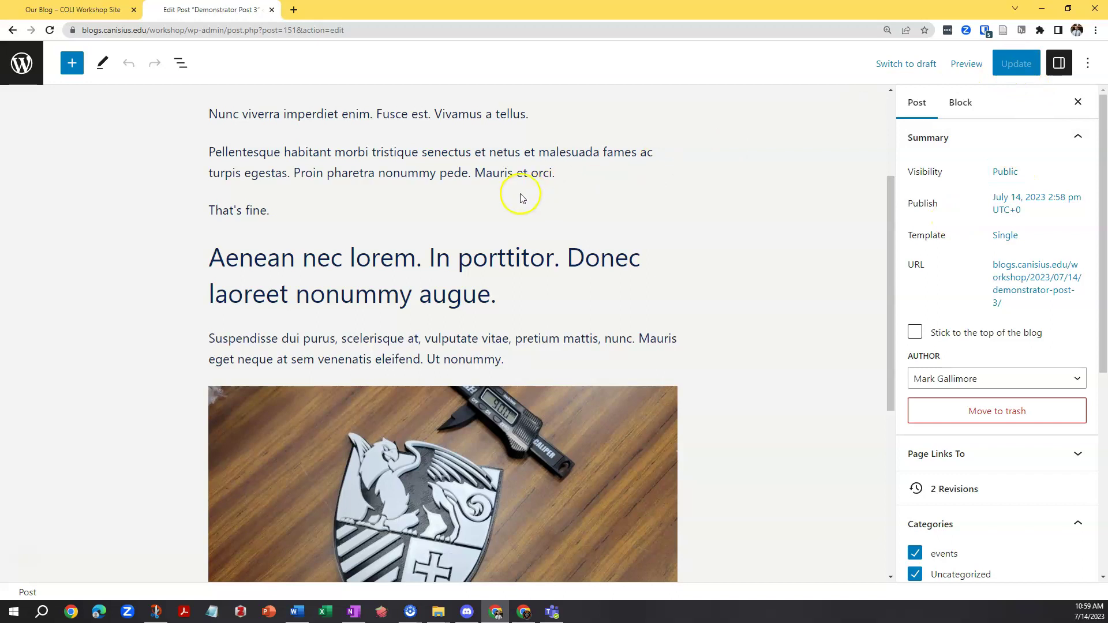
{"action": "left_click", "coordinate": [310, 210]}
{"action": "left_click", "coordinate": [458, 174]}
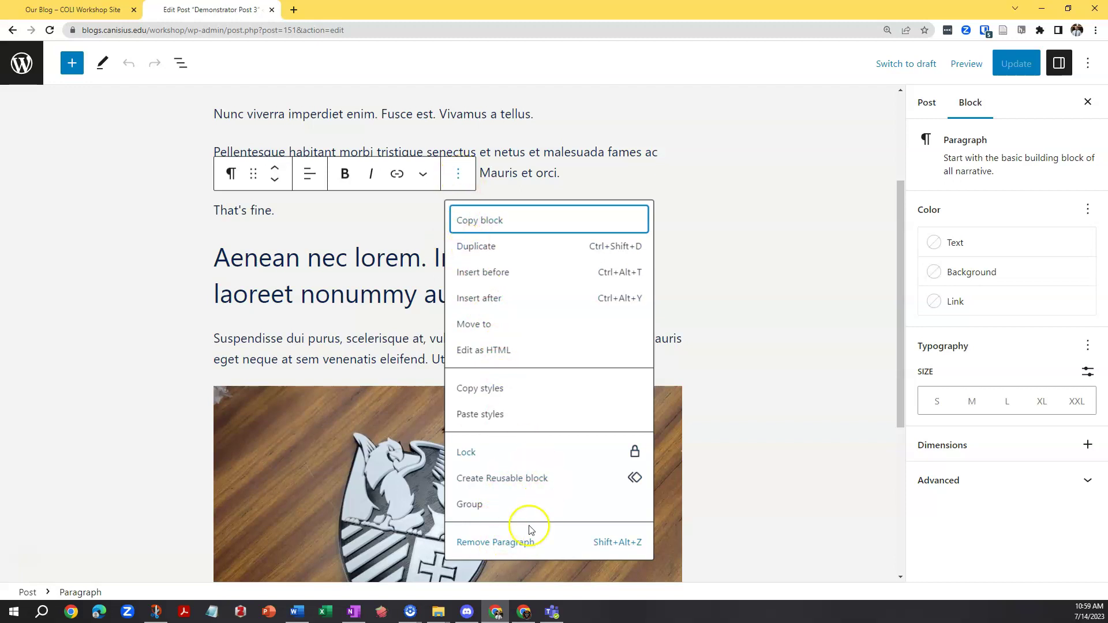
{"action": "left_click", "coordinate": [514, 541]}
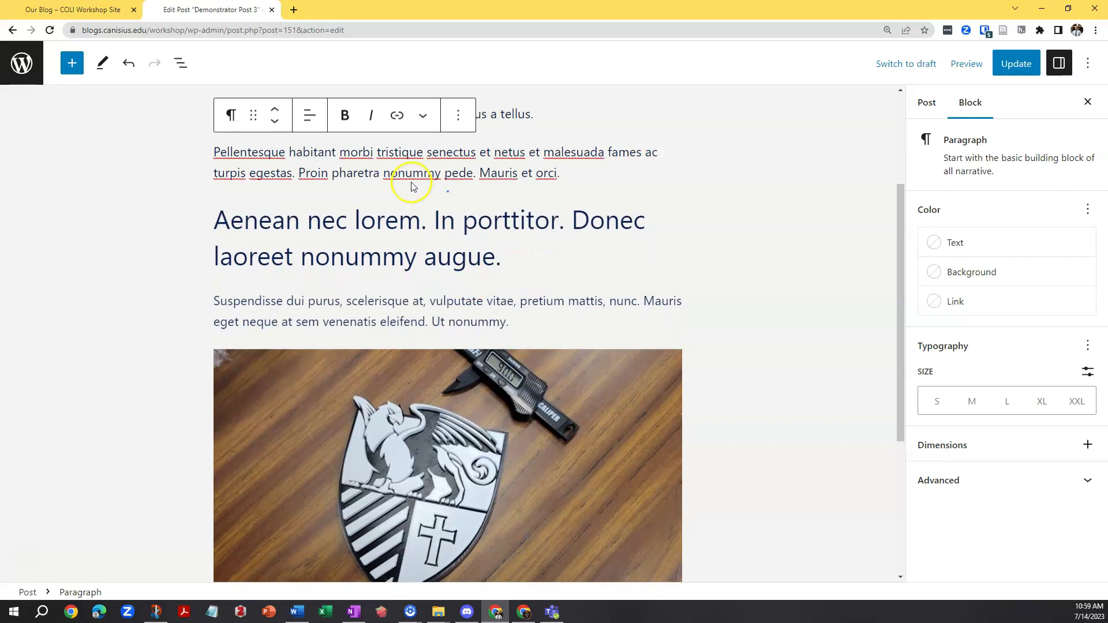
{"action": "left_click", "coordinate": [1019, 64]}
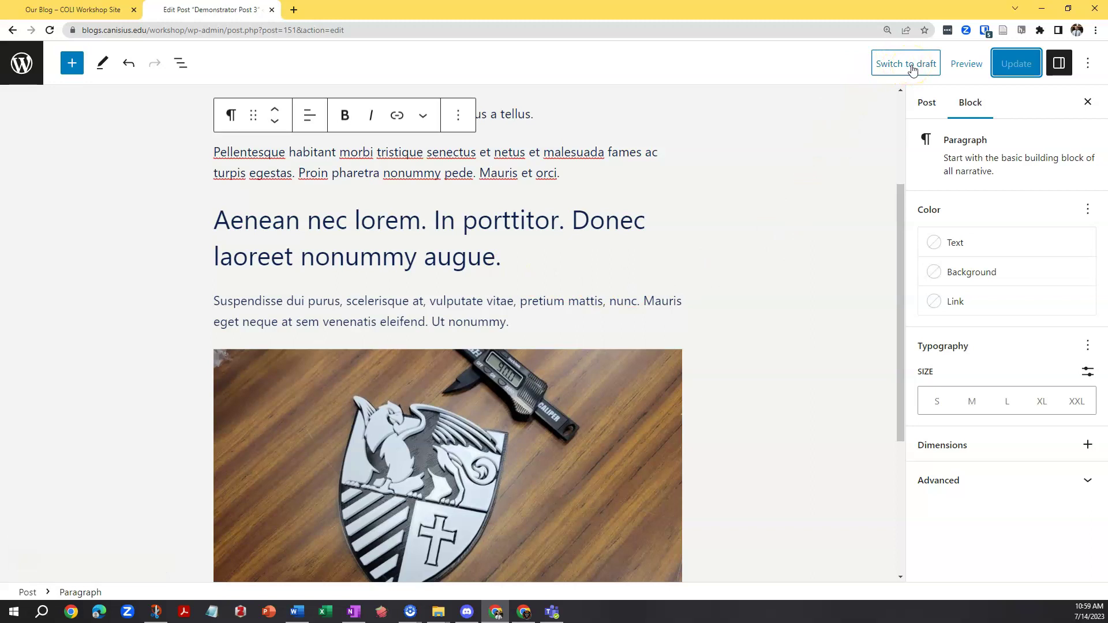
{"action": "left_click", "coordinate": [1065, 162]}
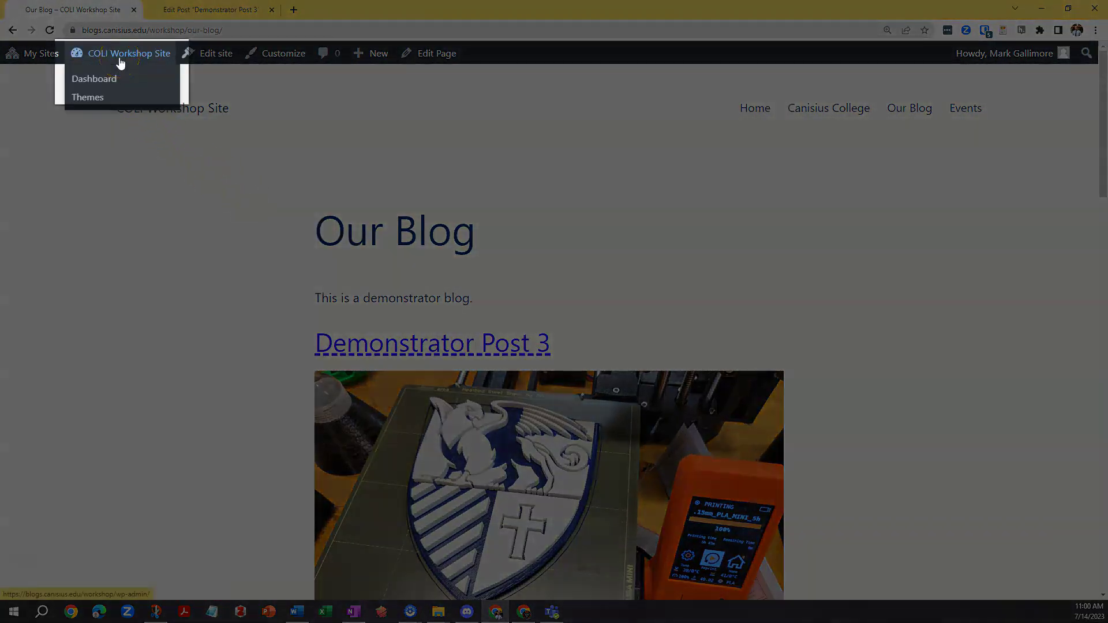
Step: Go to the Dashboard through the COLI Workshop Site admin bar menu, heading for Posts
{"action": "left_click", "coordinate": [128, 53]}
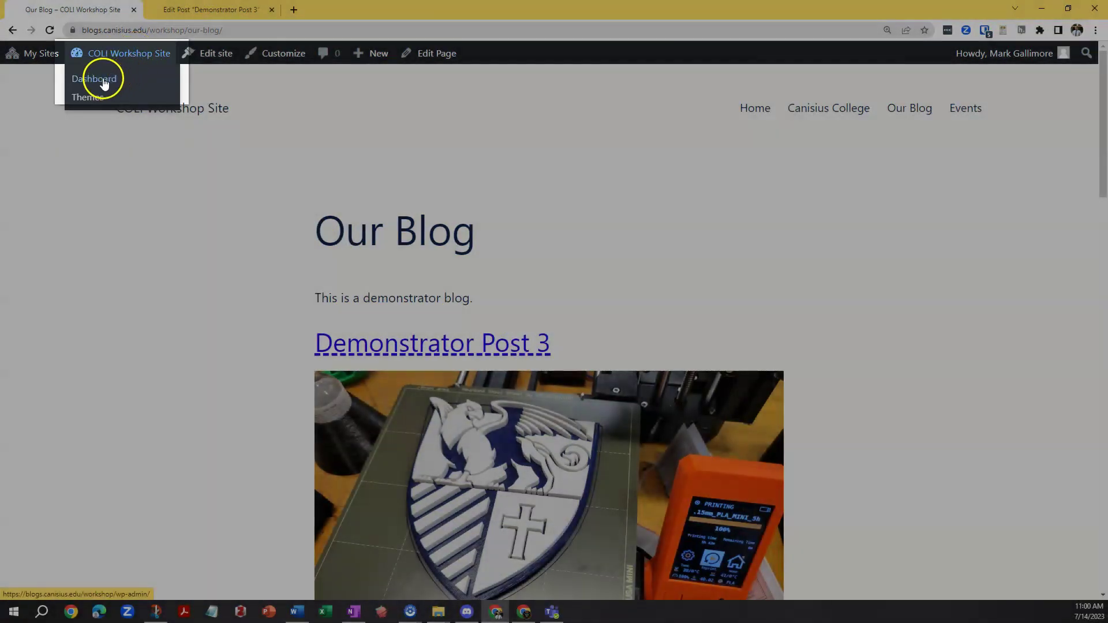
{"action": "left_click", "coordinate": [104, 79]}
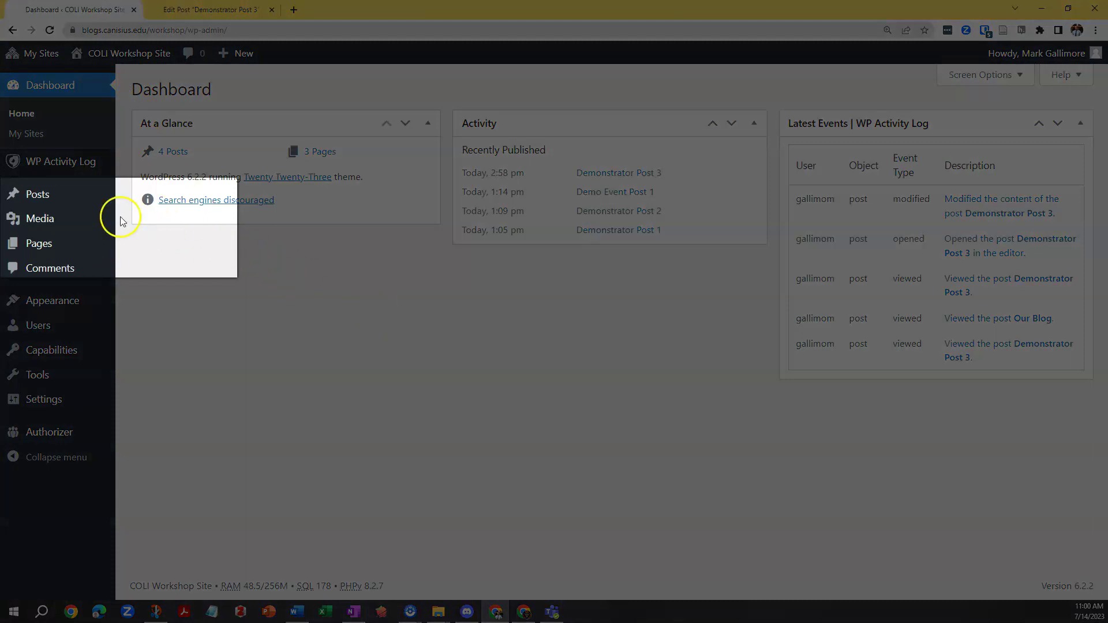
{"action": "mouse_move", "coordinate": [37, 197]}
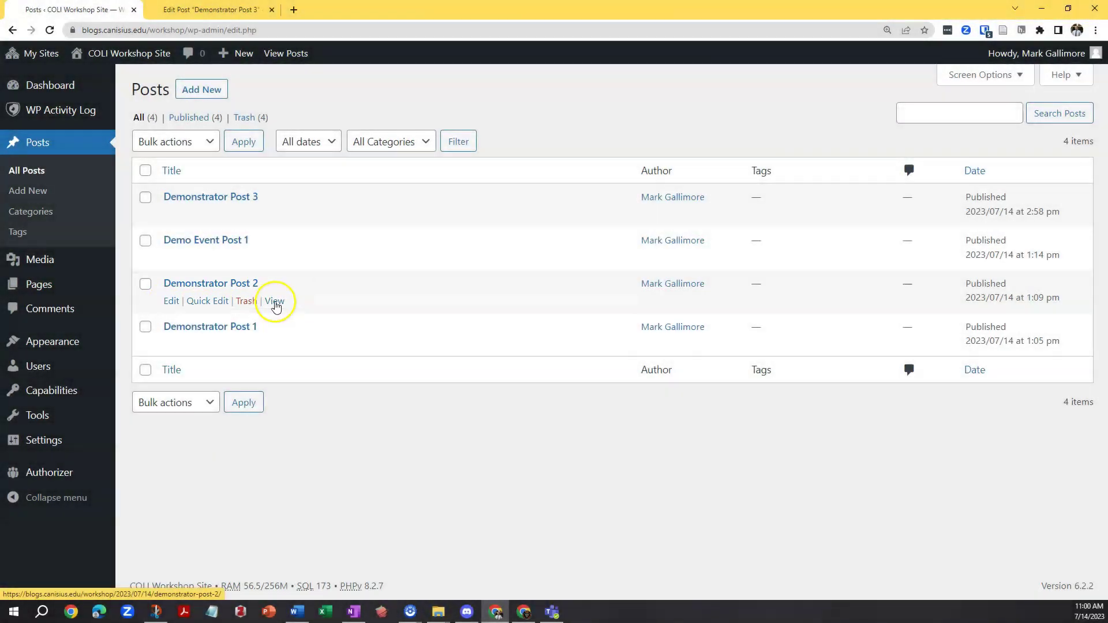
{"action": "left_click", "coordinate": [276, 302]}
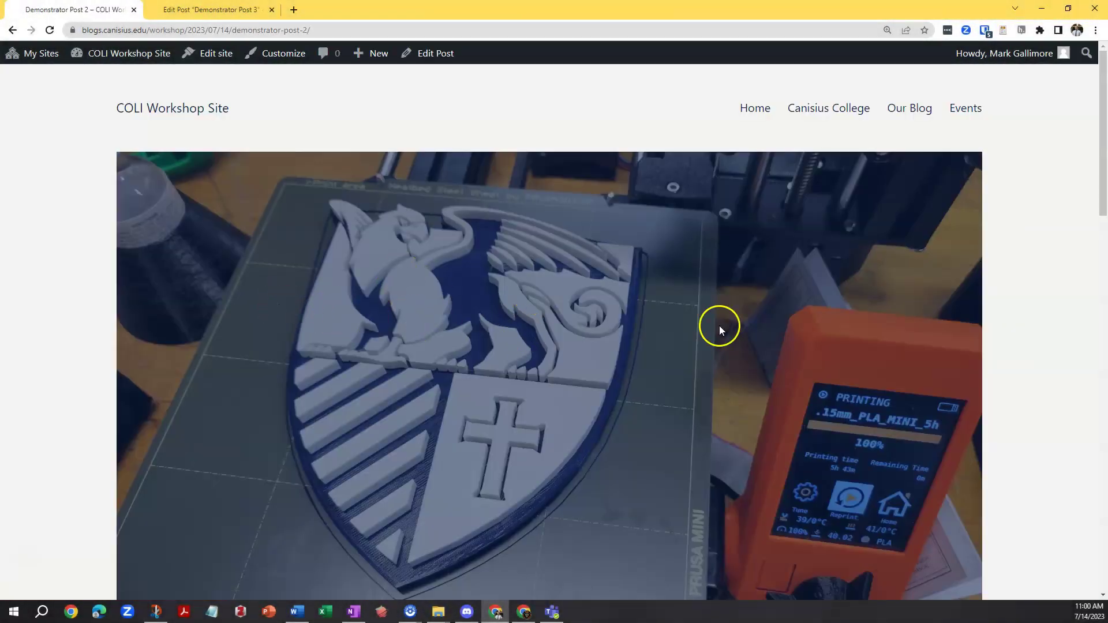